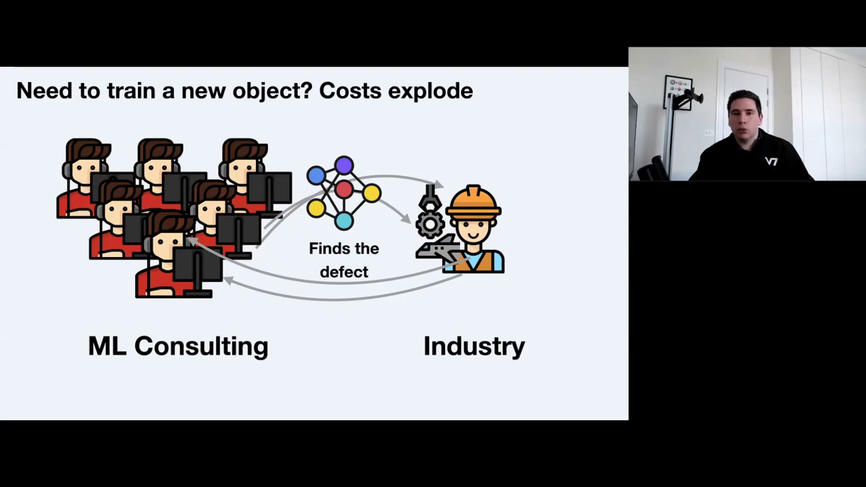
Advance the slideshow past the Vision APIs Today slide
key("Right")
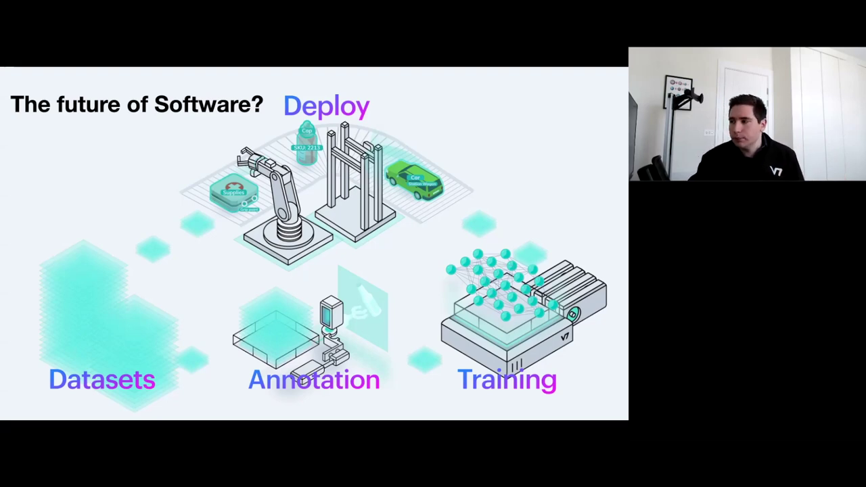
Advance to the 'View AI as a living piece of software' slide
key("Right")
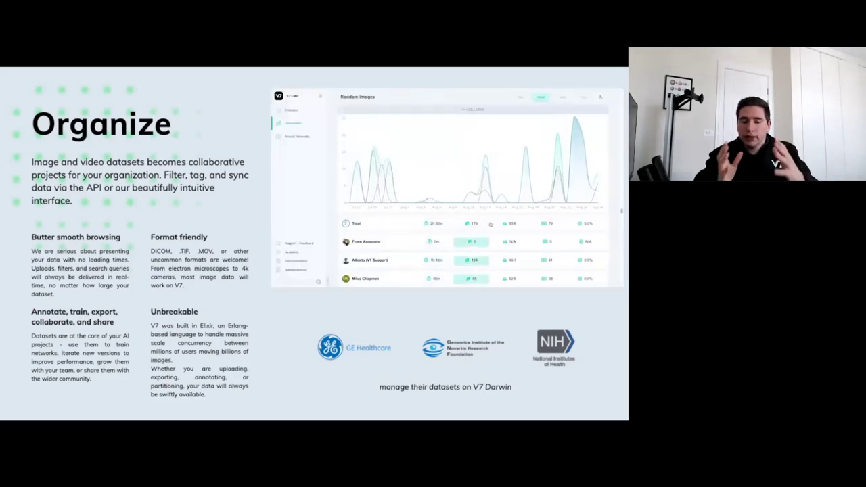
Advance from the Organize slide to the Annotate slide
key("Right")
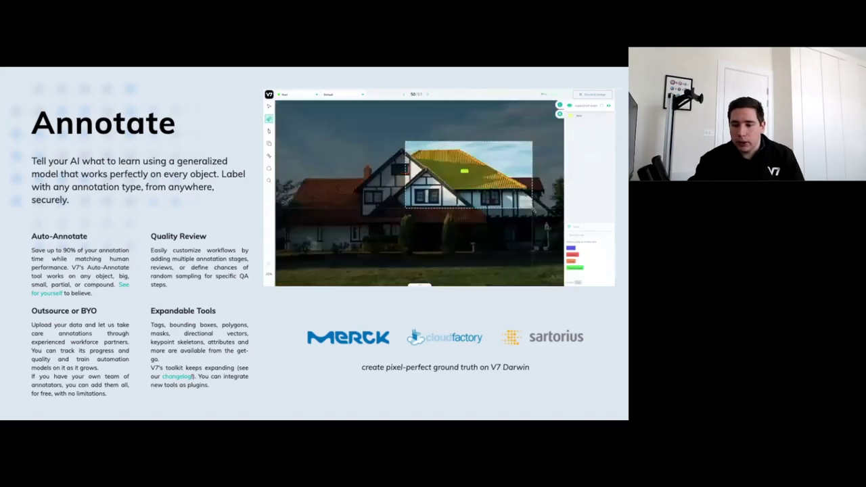
key("Right")
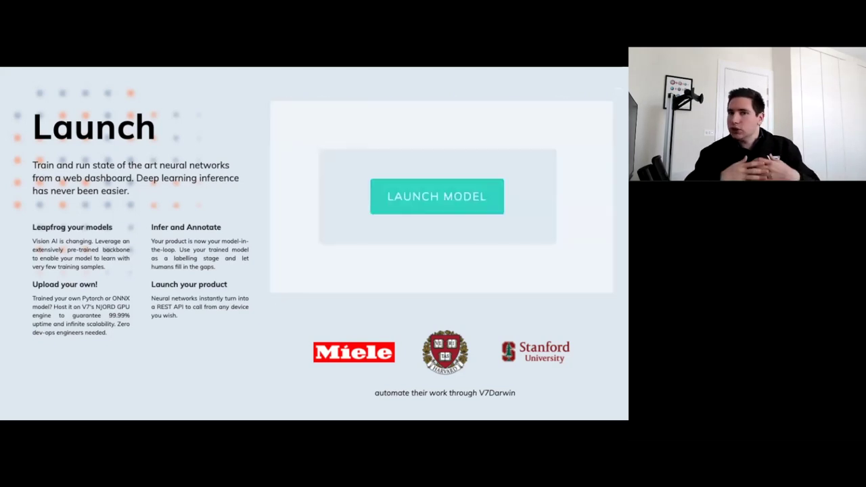
Advance to the polygon annotation demo video
key("Right")
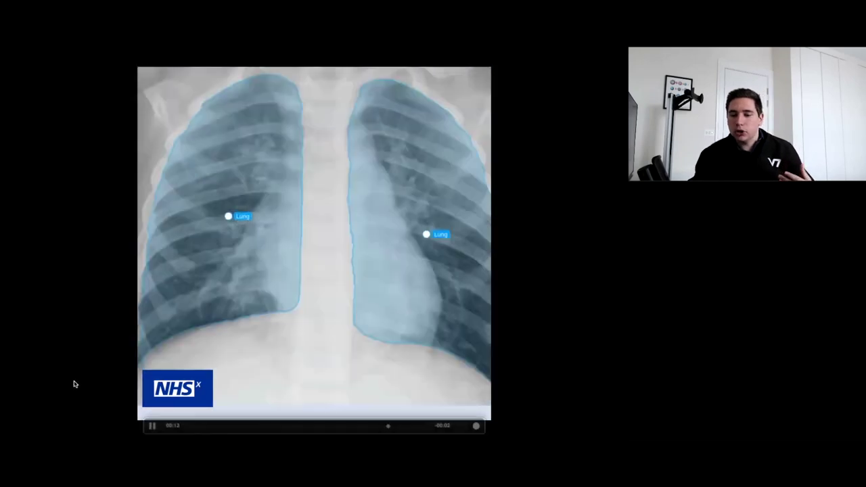
Advance to the flare and smoke segmentation slide
key("Right")
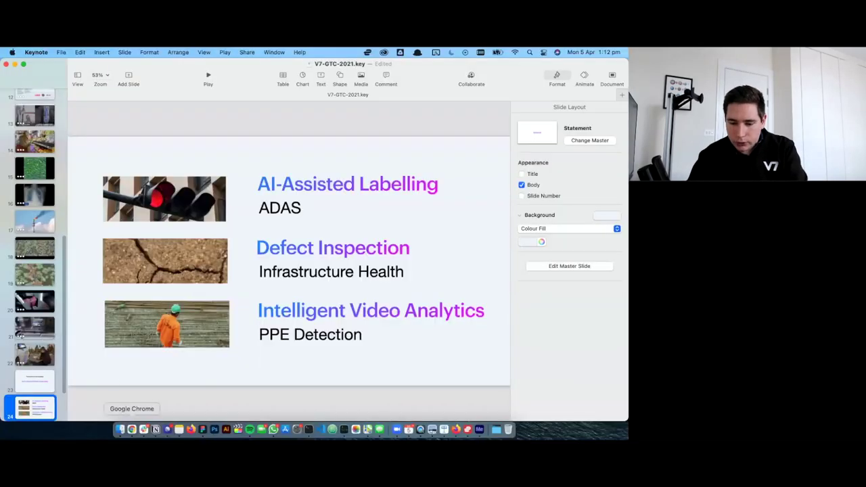
Switch from the slides to the browser's V7 Darwin Datasets page and browse the dataset cards
left_click(133, 432)
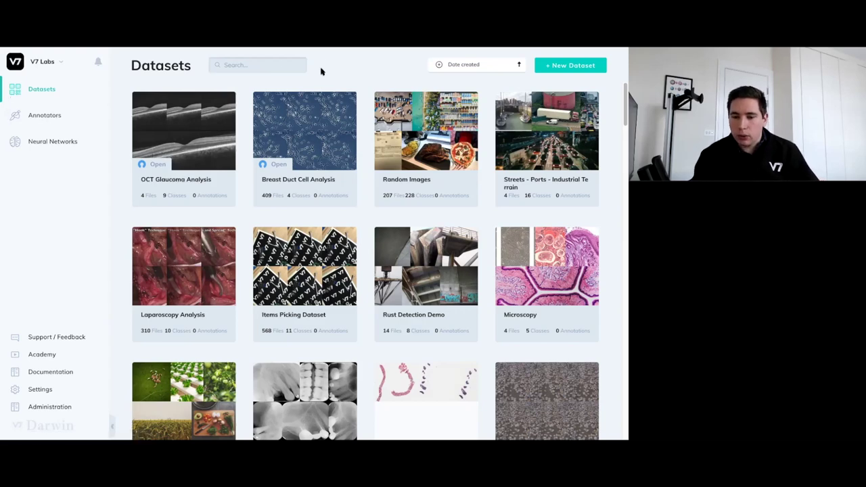
scroll(291, 191, "down", 4)
scroll(291, 192, "up", 4)
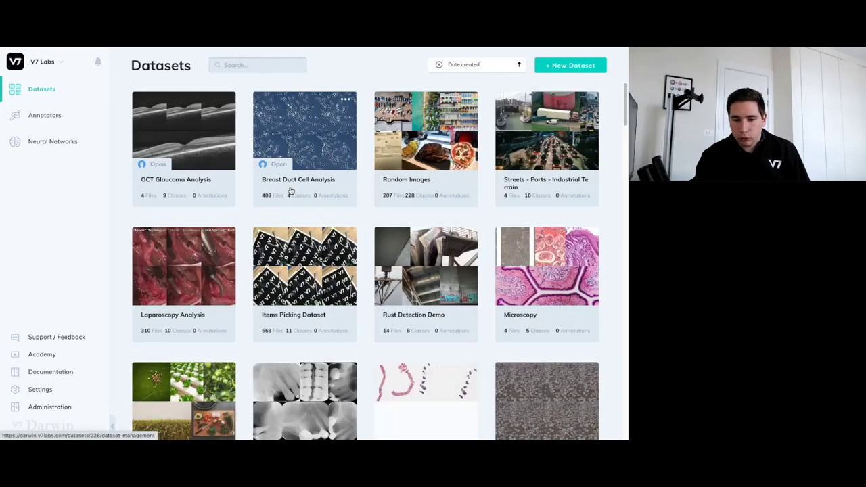
Open the Annotators page, find Random Images, and expand its per-annotator breakdown
left_click(38, 114)
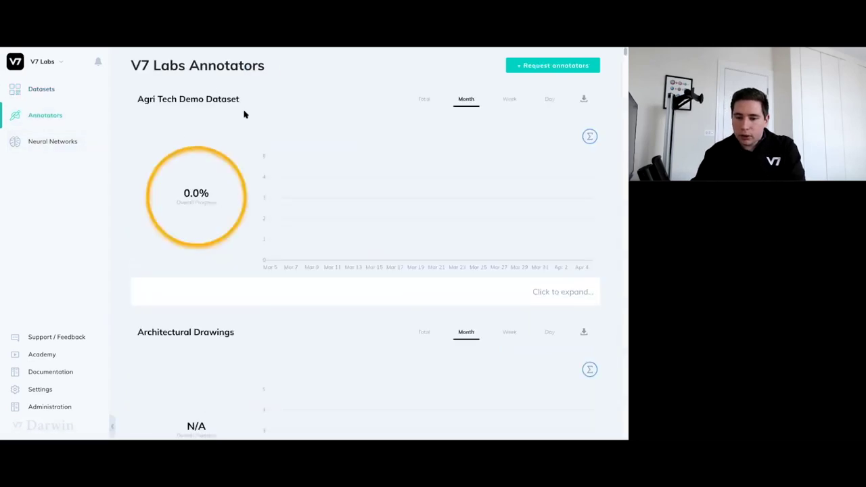
key("ctrl+f")
type("random")
key("Escape")
scroll(271, 317, "down", 3)
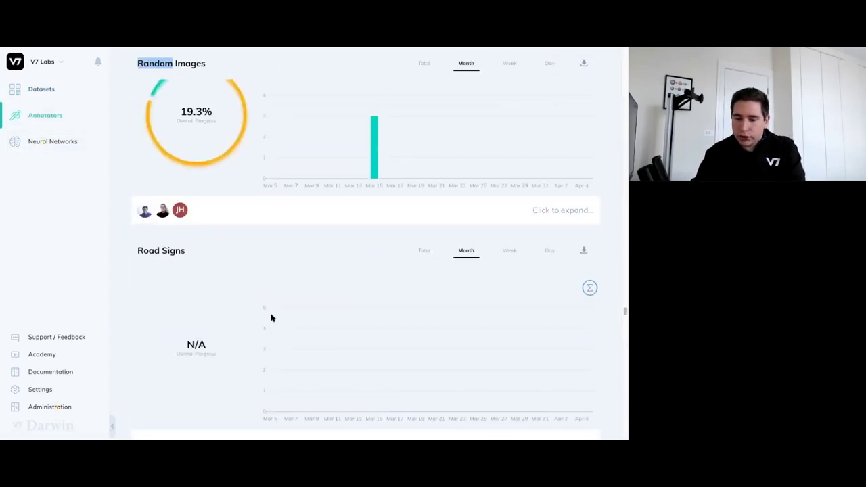
left_click(242, 220)
Chart both annotators, switching the metric to total annotations created (105 overall)
scroll(207, 331, "down", 2)
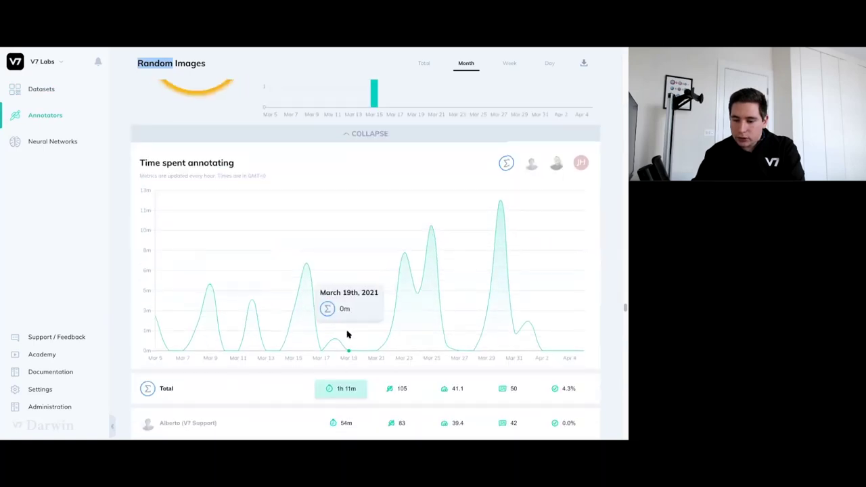
scroll(347, 333, "down", 2)
left_click(342, 316)
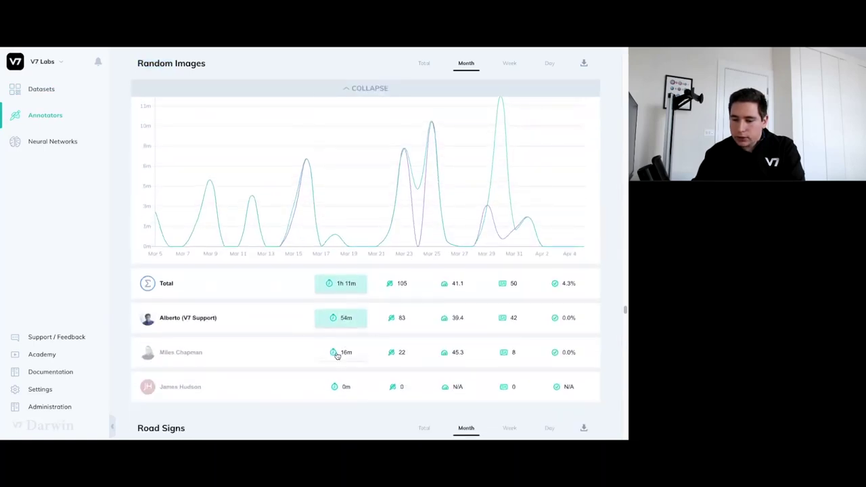
left_click(337, 354)
left_click(396, 287)
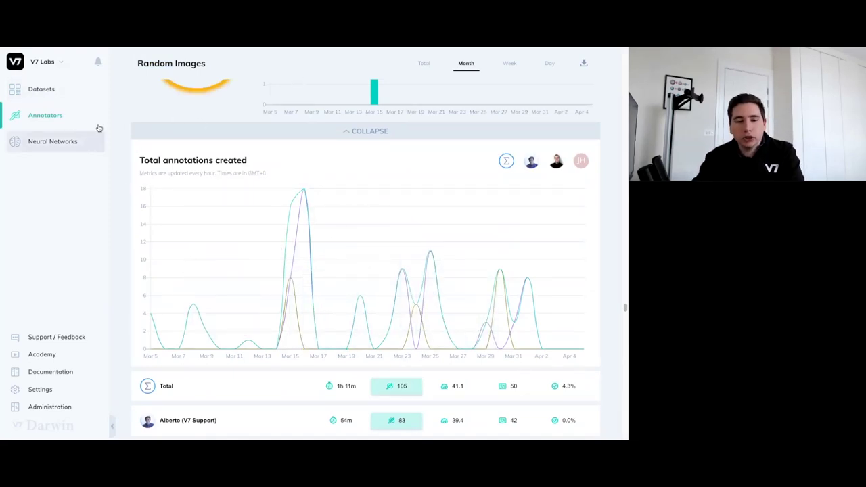
Create a new instance segmentation model from Neural Networks, keeping the default name
left_click(32, 145)
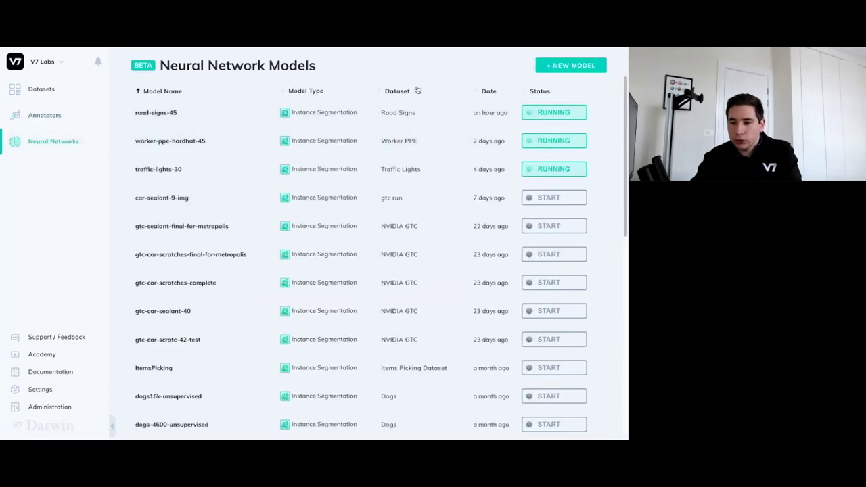
scroll(417, 86, "down", 1)
scroll(417, 86, "up", 1)
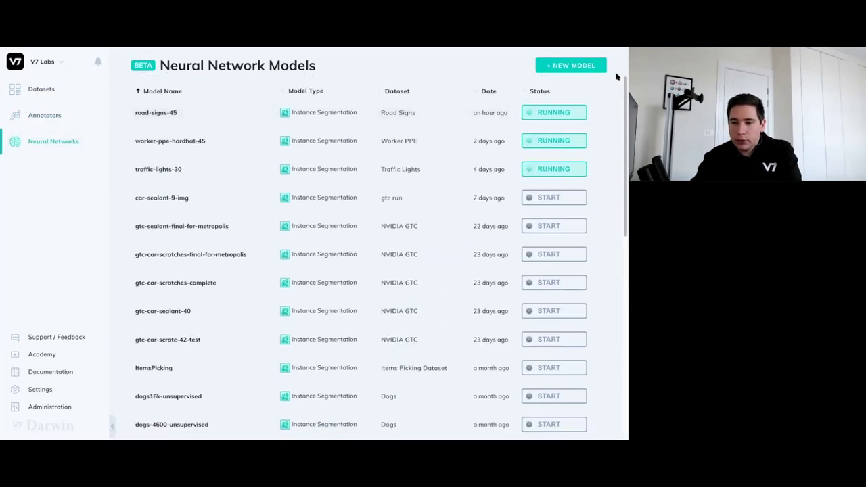
left_click(562, 65)
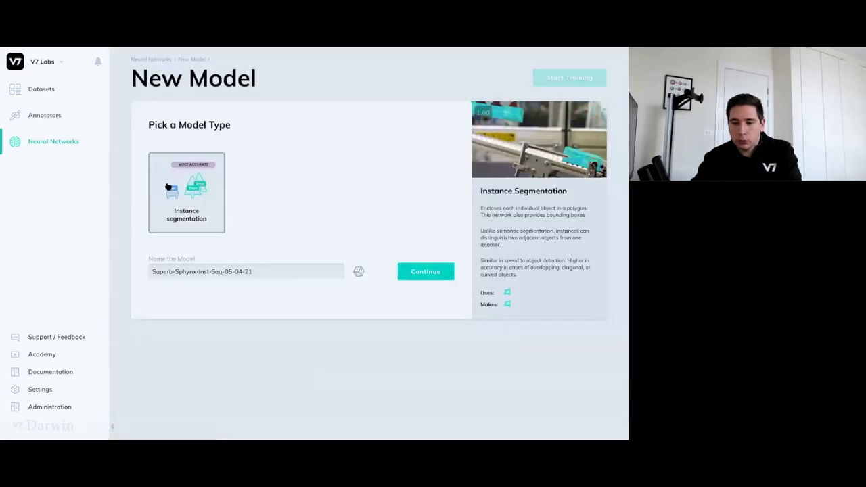
left_click(421, 268)
Search 'traffic' and choose the Traffic Lights dataset for training
left_click(180, 109)
type("traffic")
left_click(192, 156)
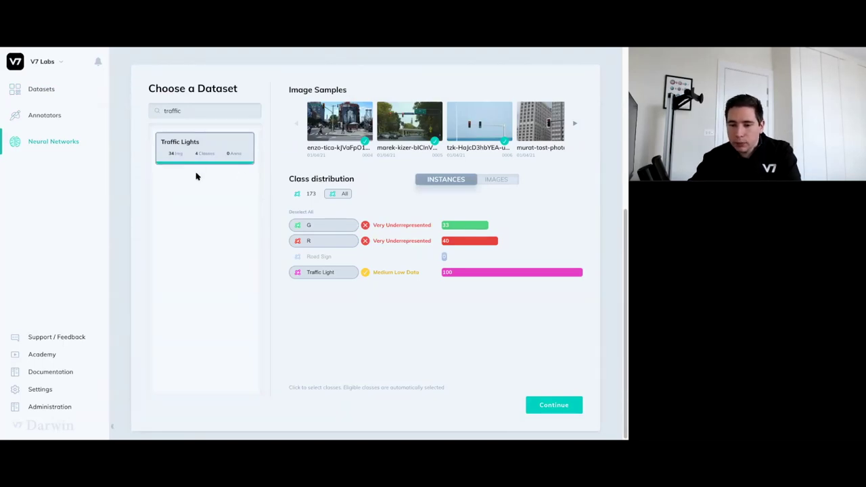
Show Traffic Lights class distribution by instances: G 33, R 40, Traffic Light 100
mouse_move(465, 278)
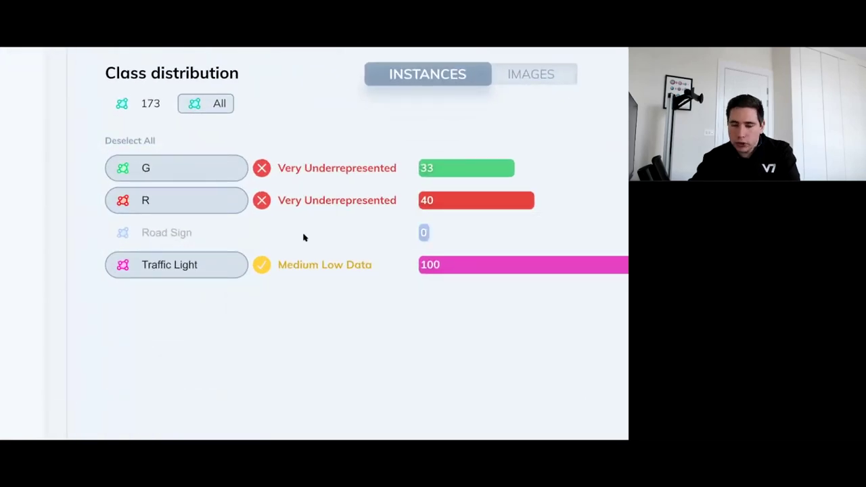
scroll(361, 206, "up", 1)
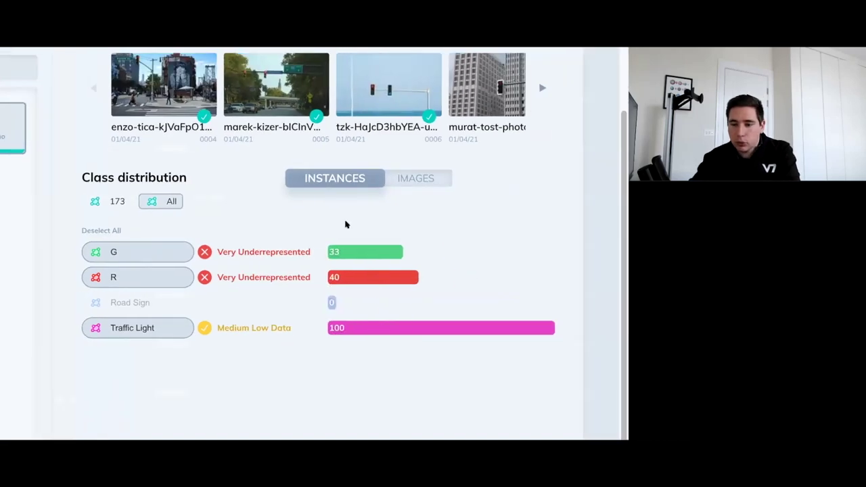
scroll(345, 224, "up", 1)
left_click(420, 222)
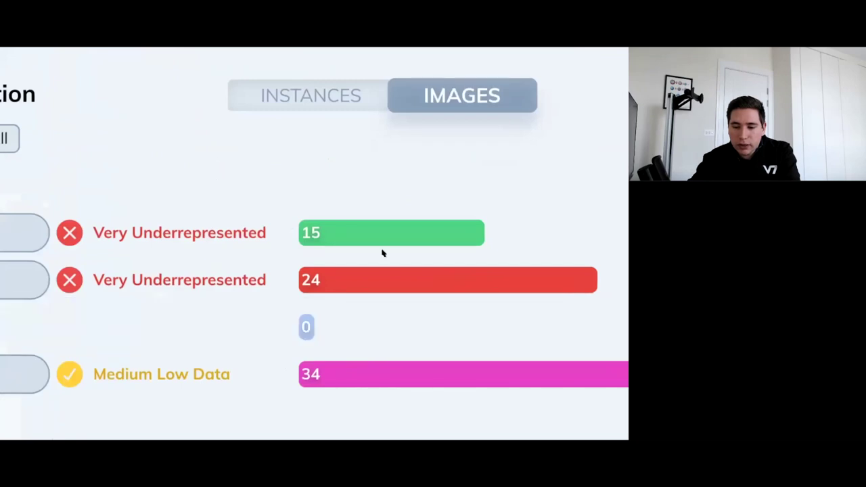
mouse_move(286, 304)
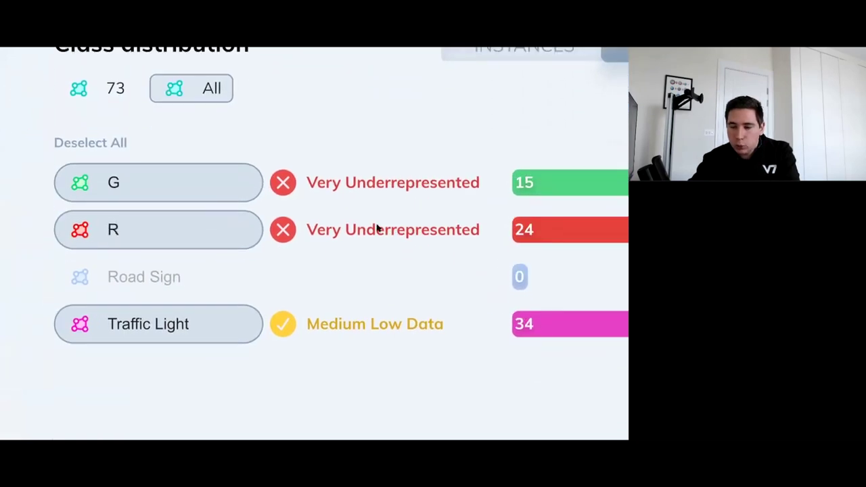
mouse_move(388, 341)
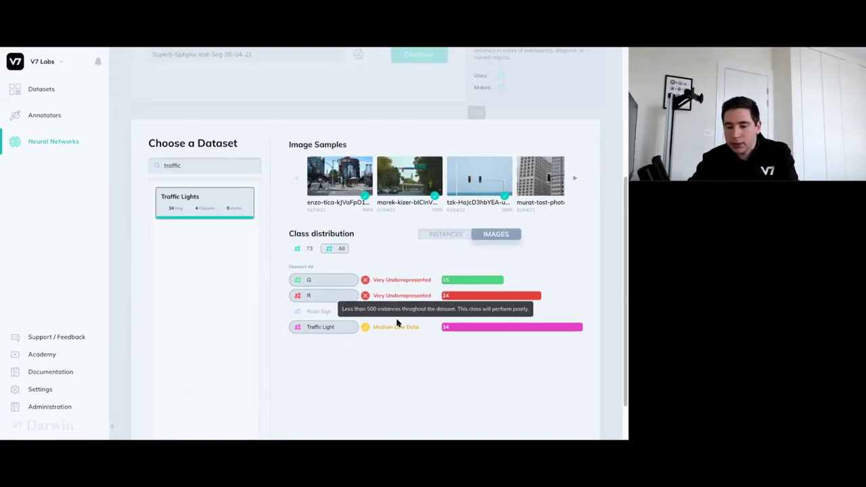
left_click(445, 234)
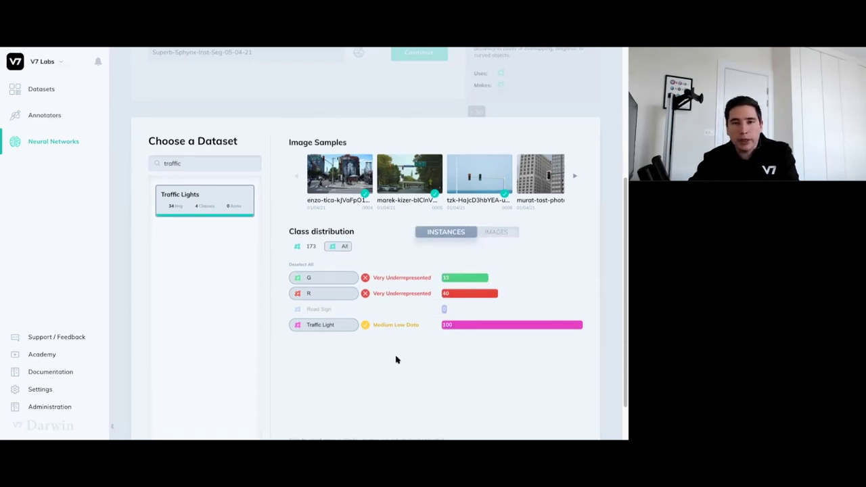
scroll(398, 359, "down", 2)
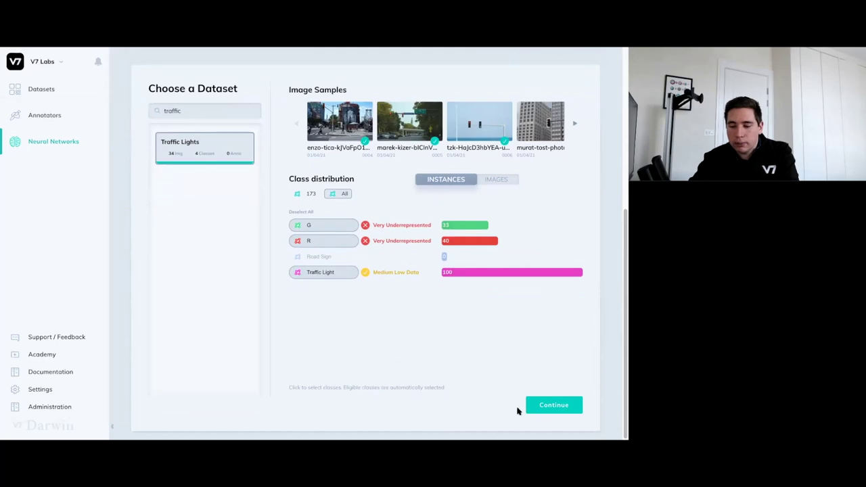
Check the model's training split and cost summary, then view traffic-lights-30's detail page
left_click(538, 405)
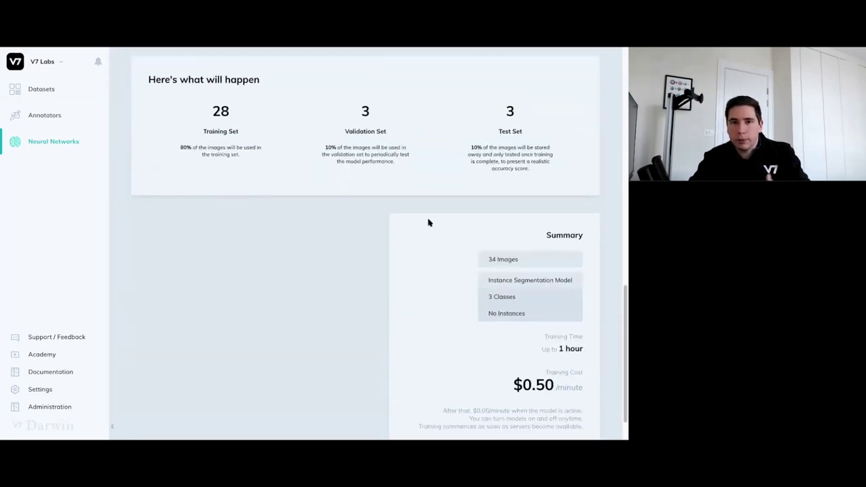
scroll(429, 225, "down", 1)
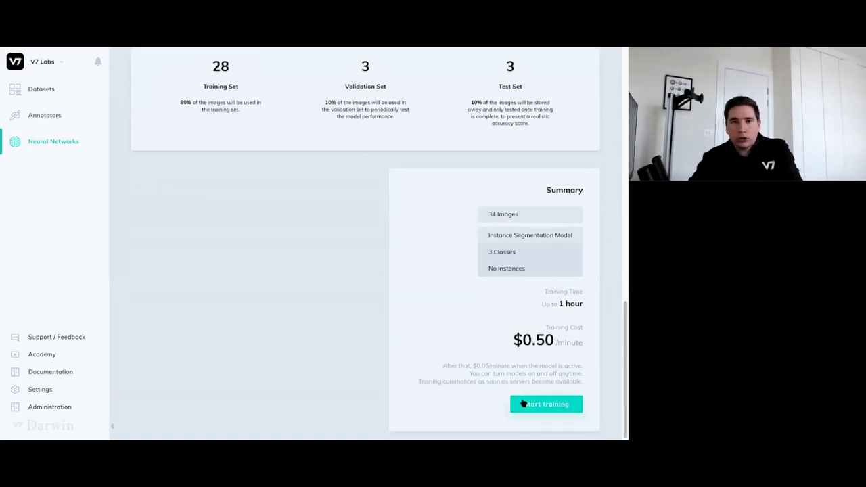
left_click(37, 143)
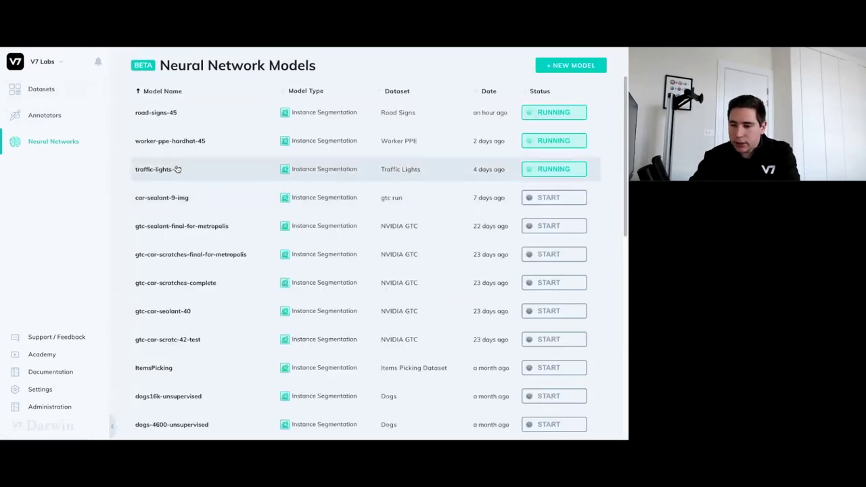
left_click(177, 169)
scroll(270, 183, "down", 1)
scroll(265, 182, "up", 1)
Search the datasets for 'traffic', open Traffic Lights and browse its 34 Done images
left_click(41, 138)
left_click(43, 88)
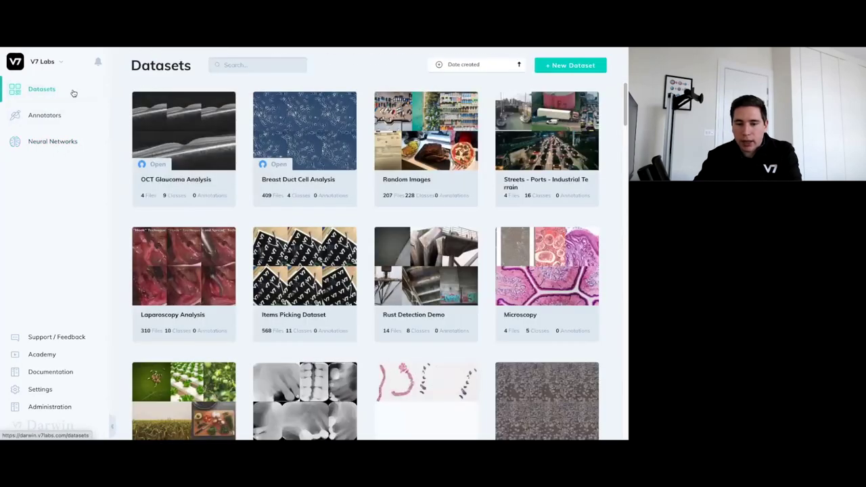
left_click(253, 61)
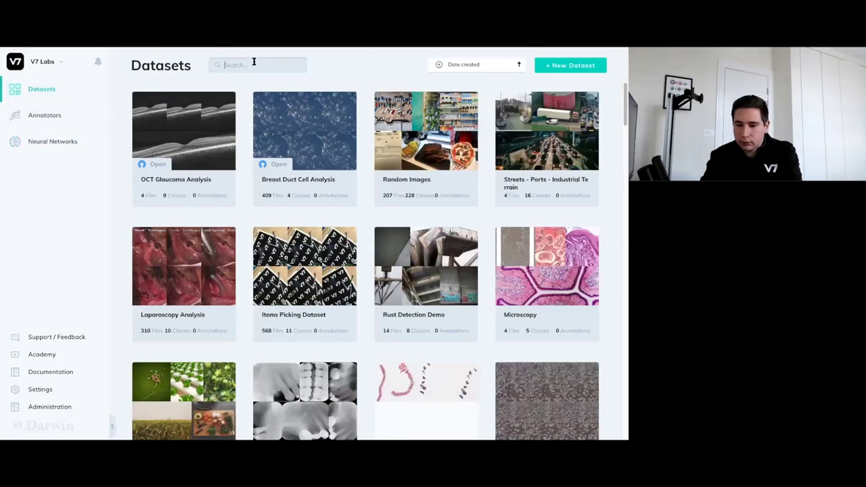
type("traffic")
left_click(194, 135)
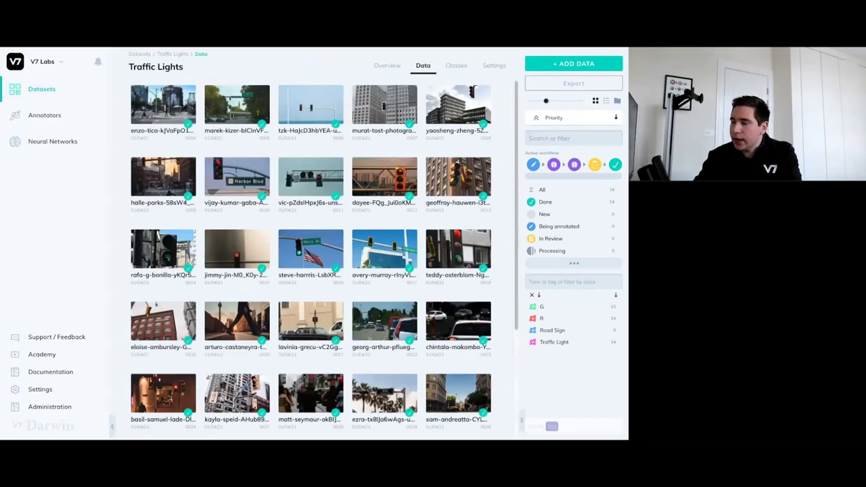
scroll(391, 198, "down", 5)
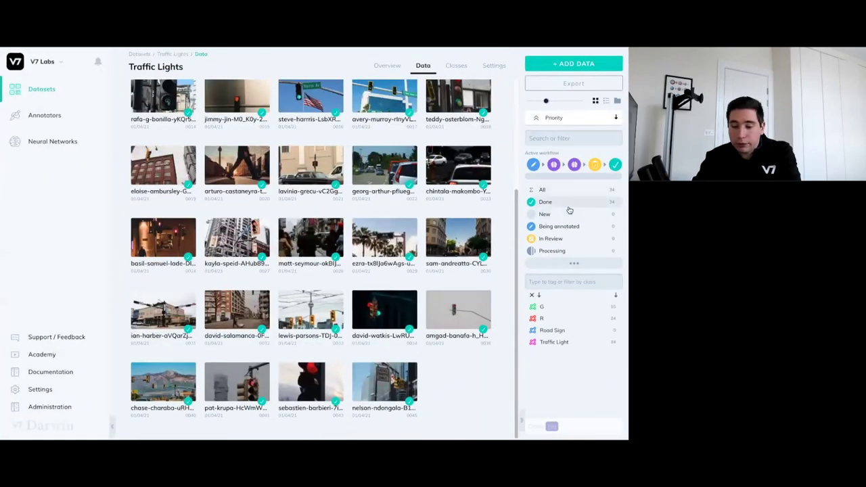
Open the Traffic Lights dataset settings and scroll down to Define an Annotation Flow
left_click(494, 65)
scroll(410, 229, "down", 3)
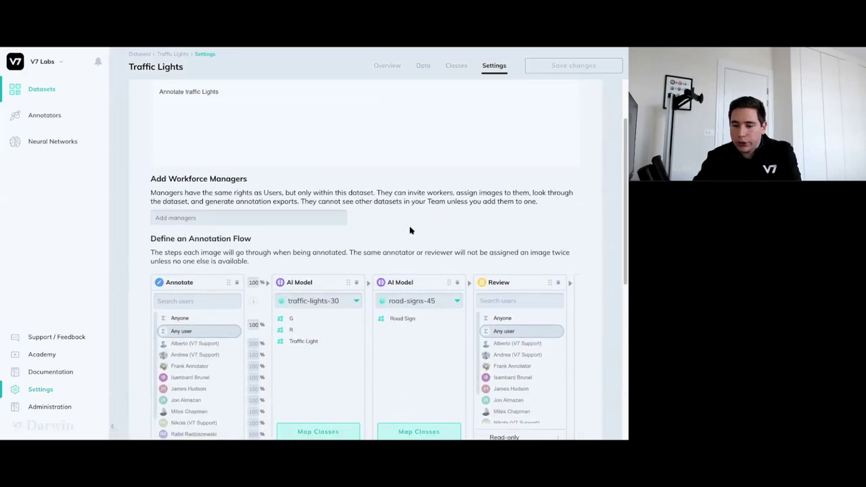
scroll(410, 231, "down", 3)
mouse_move(199, 272)
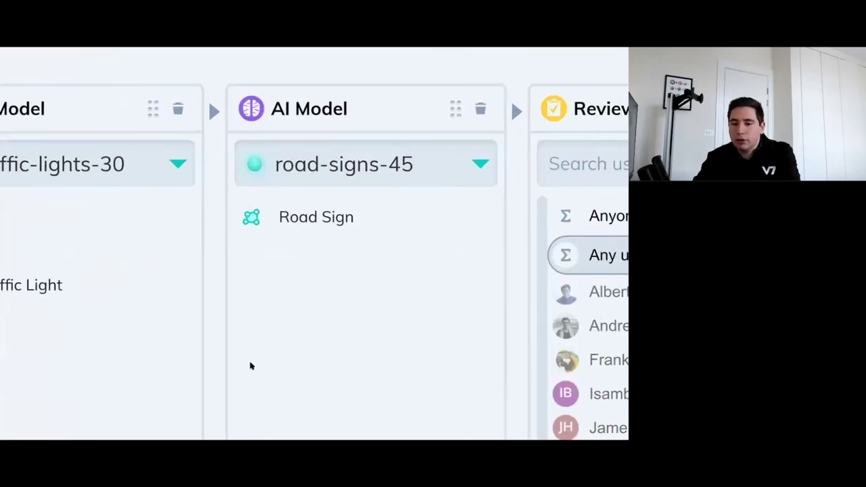
Switch the second AI Model stage to traffic-lights-30
left_click(406, 165)
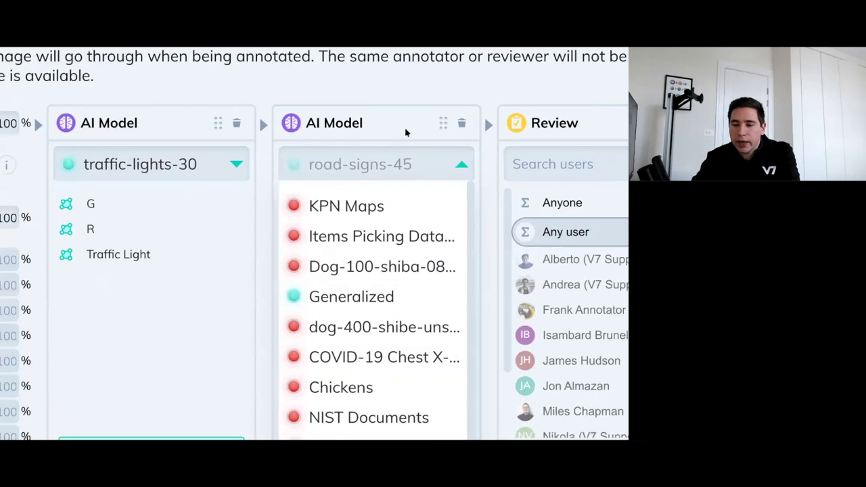
scroll(460, 166, "down", 3)
scroll(519, 249, "down", 1)
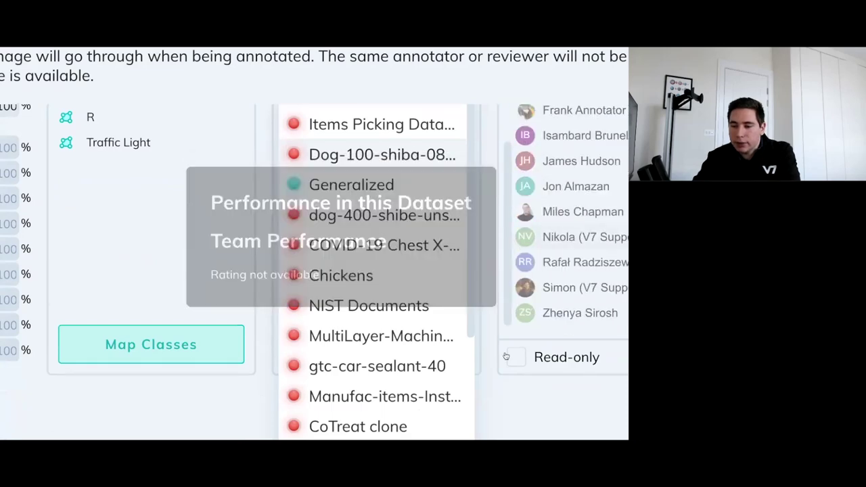
scroll(402, 135, "up", 3)
scroll(373, 253, "down", 4)
scroll(373, 383, "down", 3)
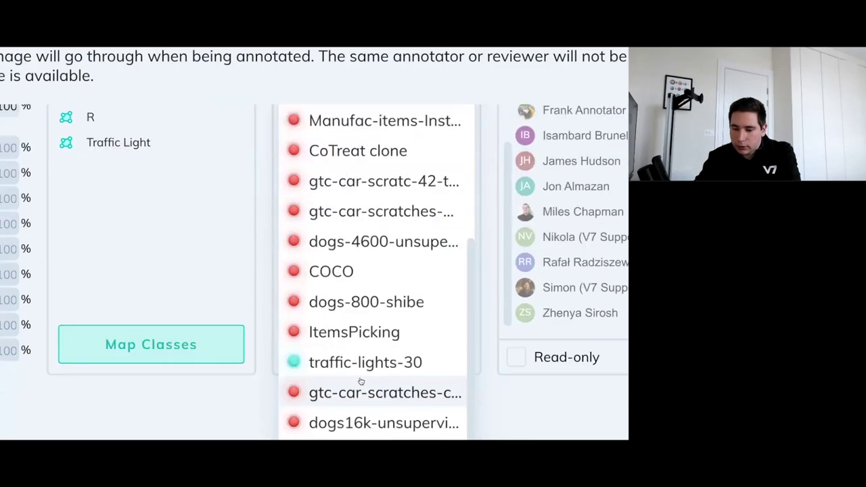
left_click(329, 372)
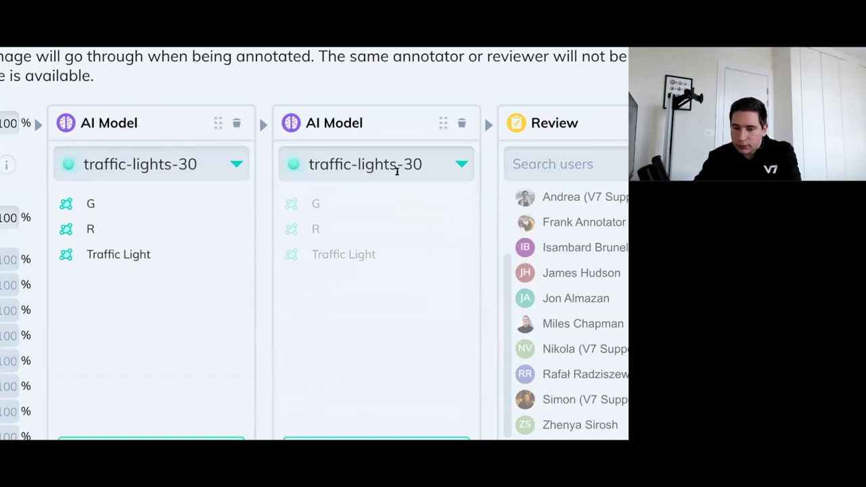
Set the second AI Model stage back to road-signs-45
left_click(397, 168)
type("45")
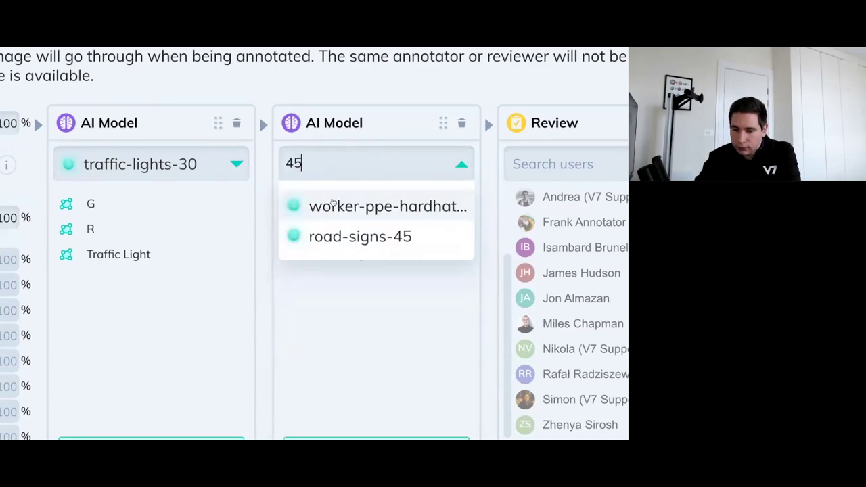
left_click(332, 245)
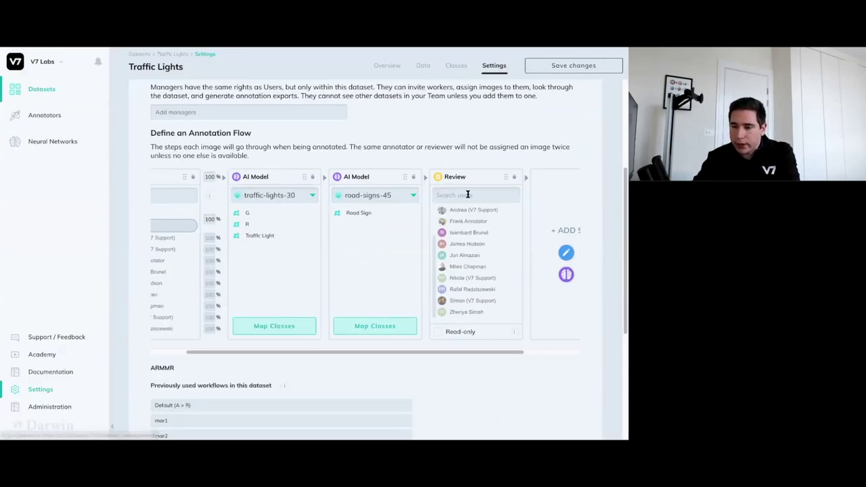
mouse_move(463, 245)
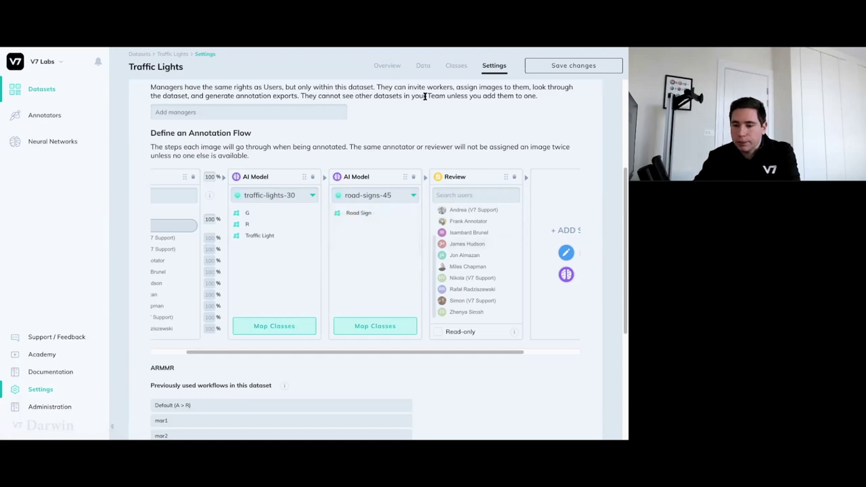
scroll(324, 318, "right", 3)
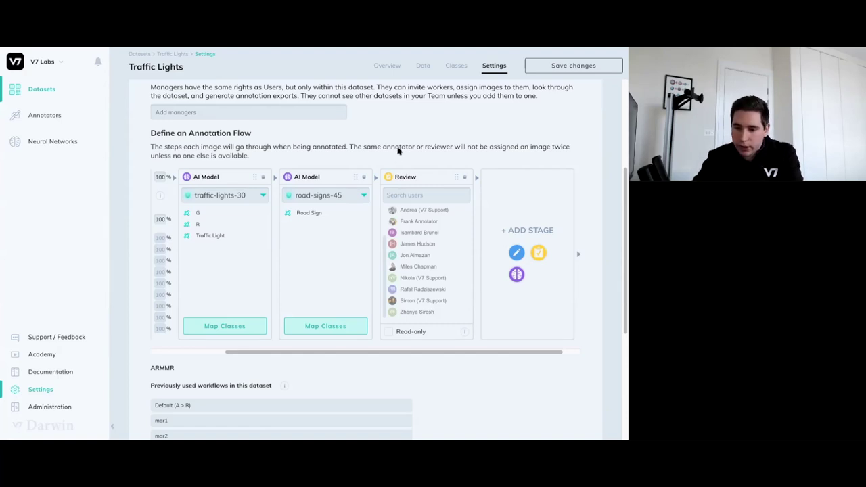
Go back to the Data tab and scroll down the Traffic Lights image grid
left_click(424, 65)
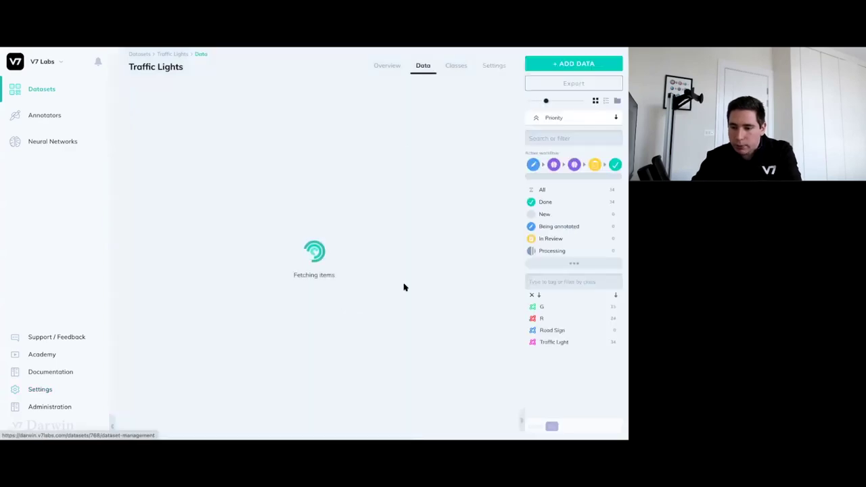
scroll(405, 287, "down", 5)
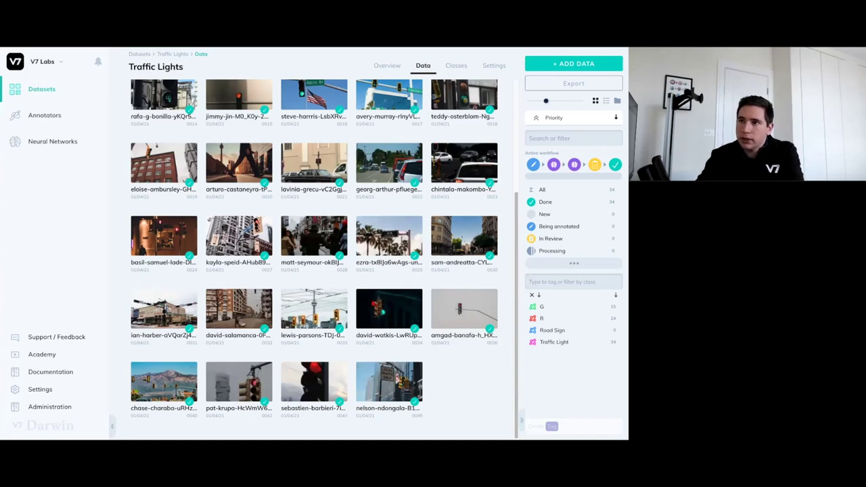
Upload 17 new images to the dataset and open the red traffic light image, item 37
left_click(568, 63)
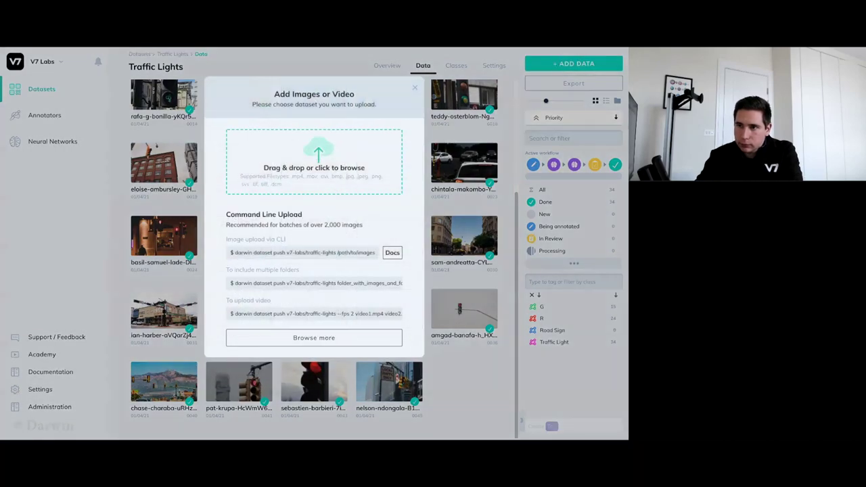
left_click_drag(0, 196, 314, 165)
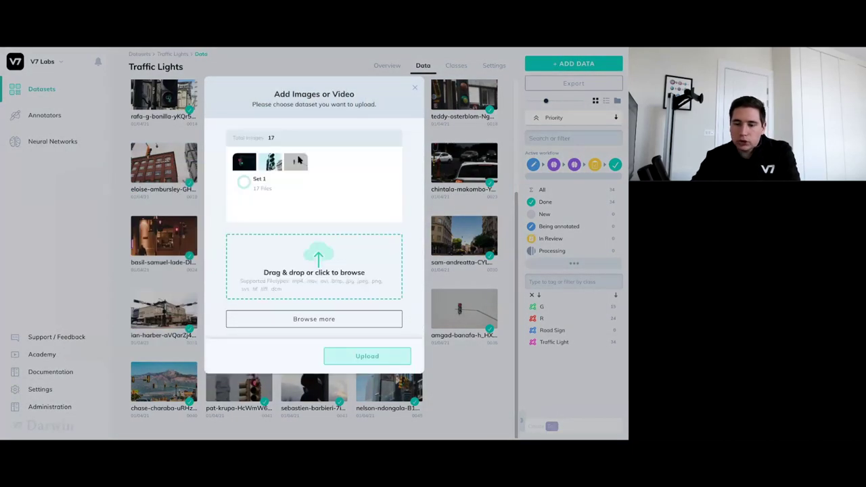
left_click(366, 356)
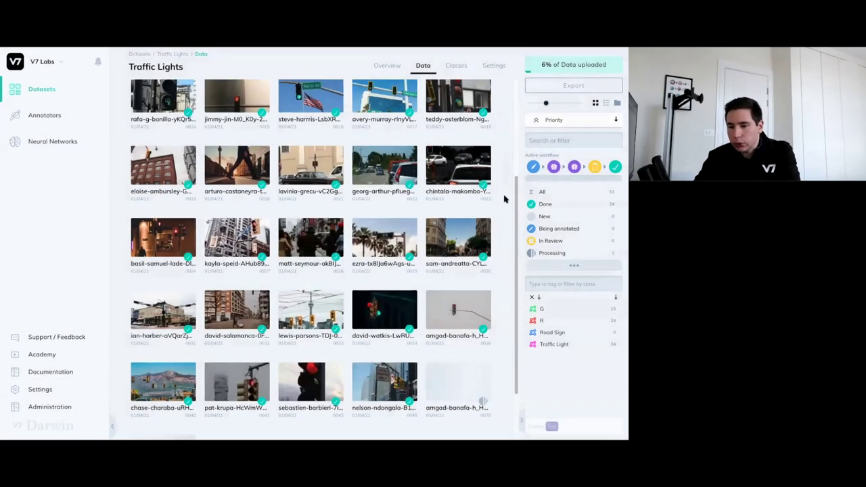
scroll(507, 199, "down", 2)
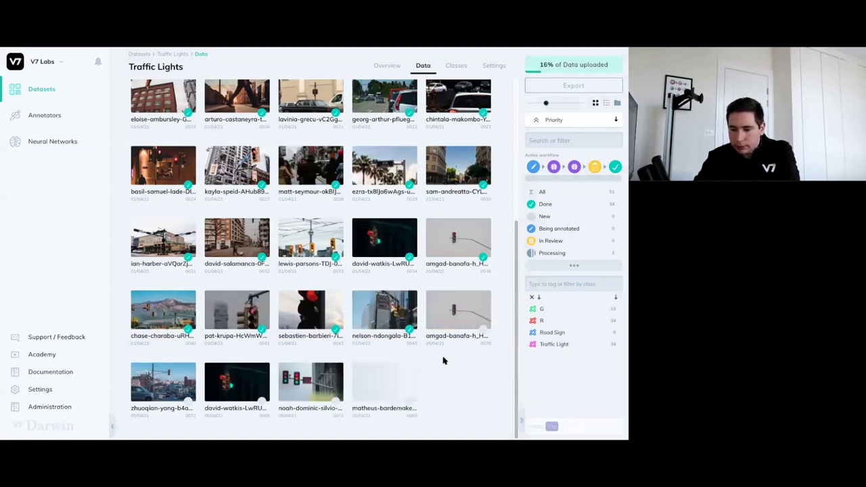
left_click(461, 310)
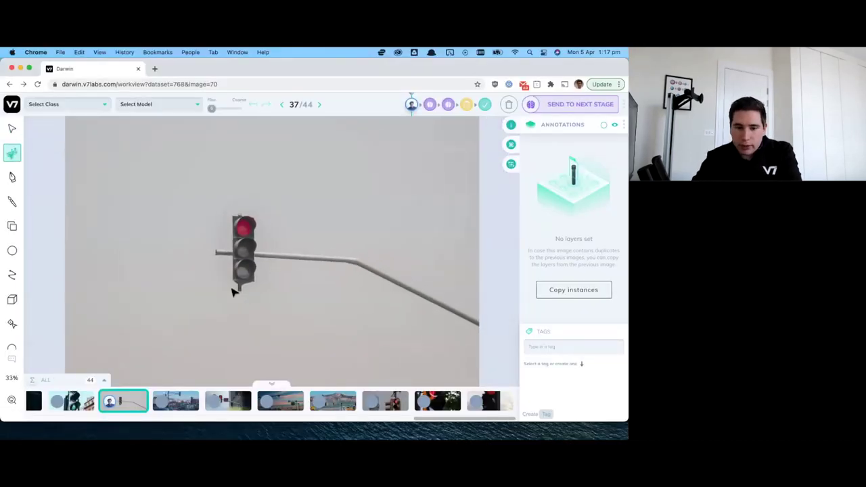
Choose the Traffic Light class and auto-annotate the traffic light with a polygon
left_click(85, 109)
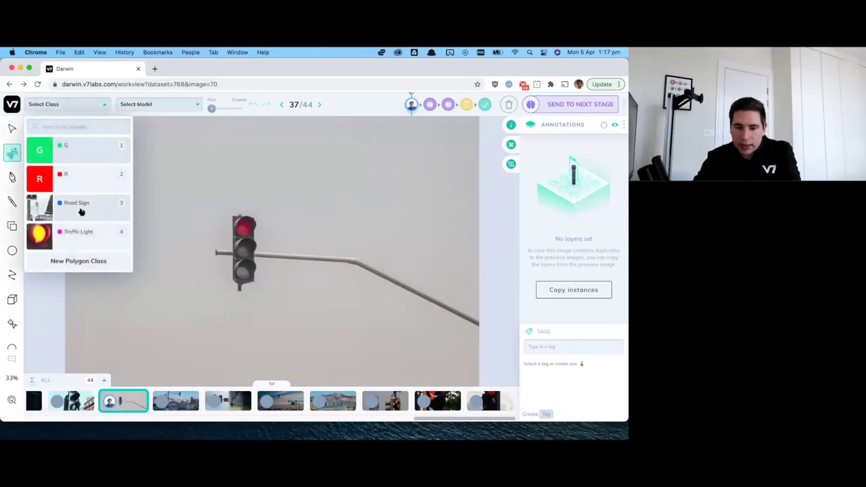
left_click(77, 238)
scroll(220, 249, "up", 5)
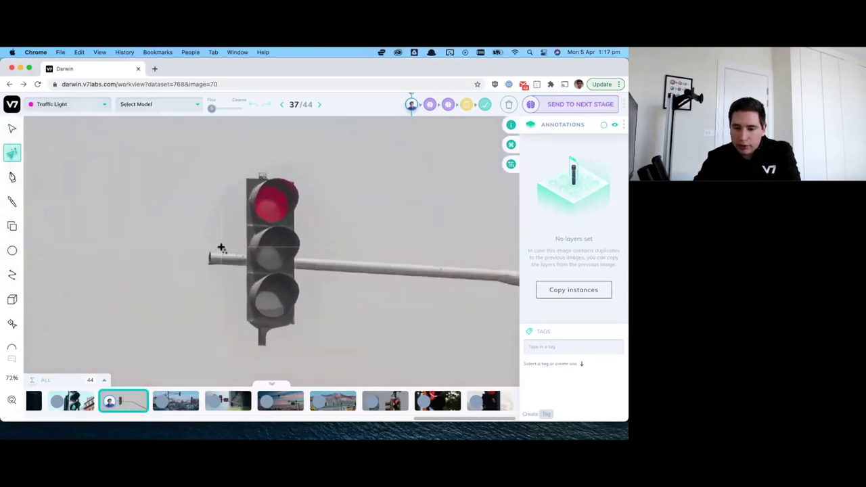
mouse_move(241, 169)
left_mouse_down()
mouse_move(317, 304)
mouse_move(320, 340)
left_mouse_up()
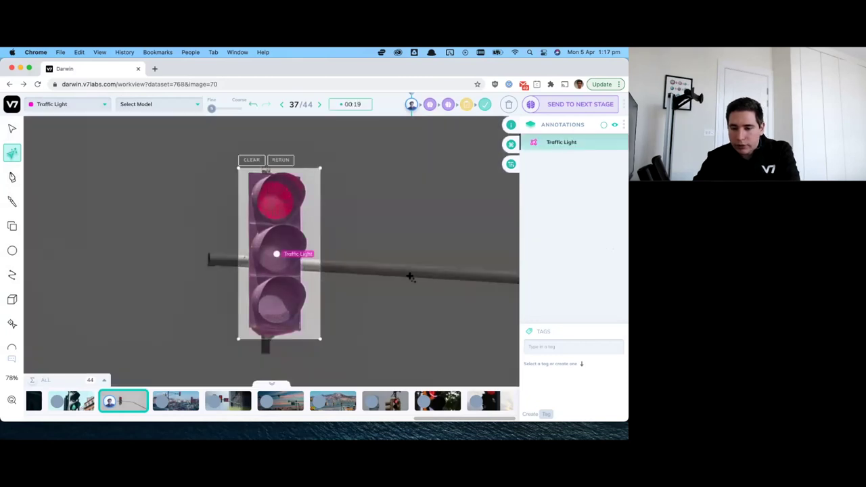
key("Return")
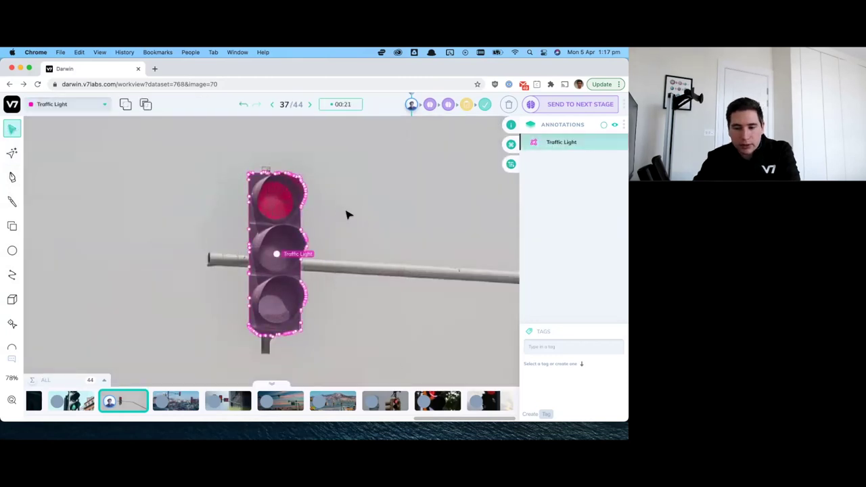
left_click(346, 215)
Zoom in and select the Traffic Light polygon to check its outline hugs the edges
scroll(311, 244, "up", 10)
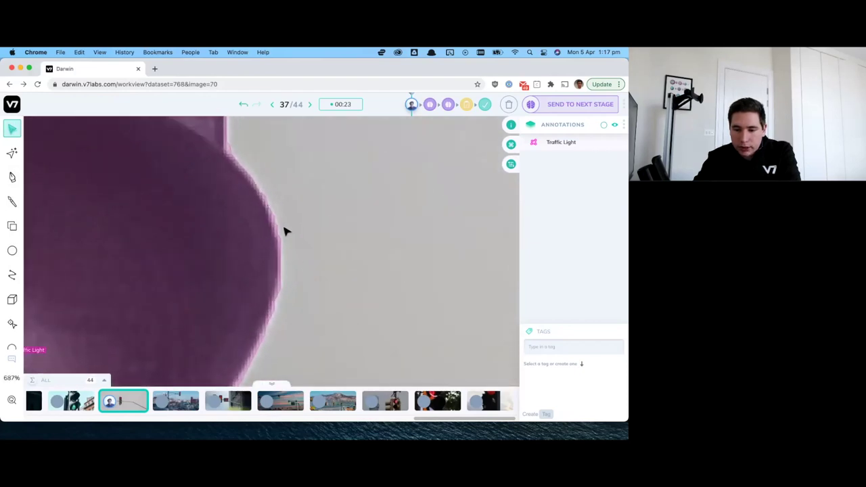
scroll(292, 246, "down", 5)
scroll(257, 216, "down", 5)
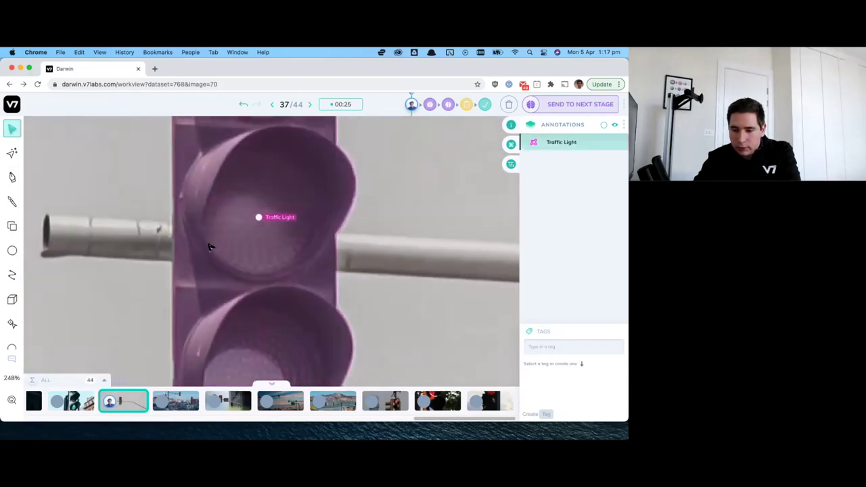
scroll(176, 291, "up", 5)
left_click(227, 225)
scroll(229, 223, "down", 10)
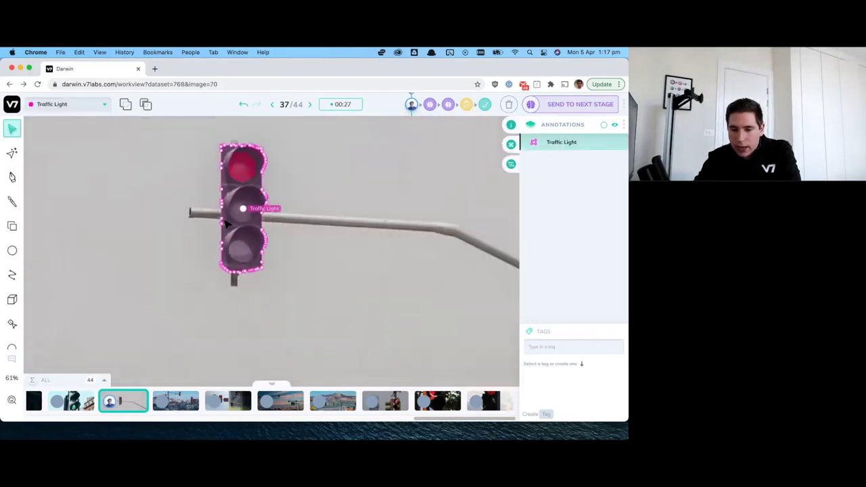
left_click(291, 192)
scroll(293, 193, "up", 2)
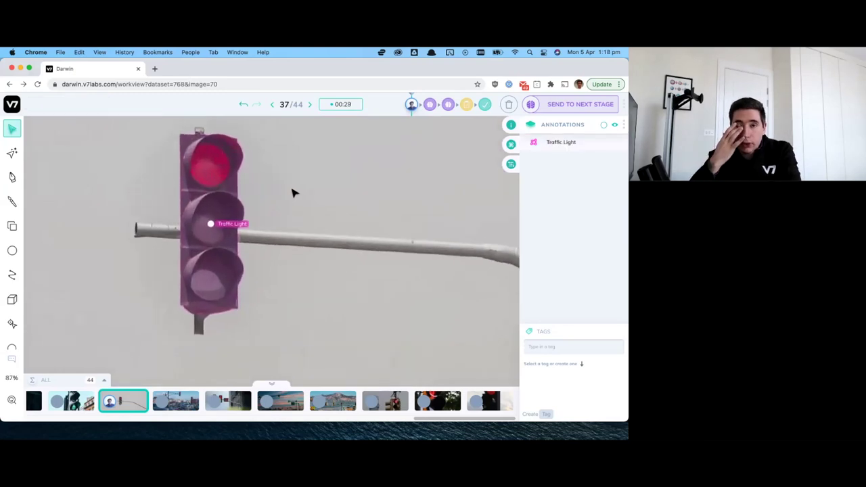
key("n")
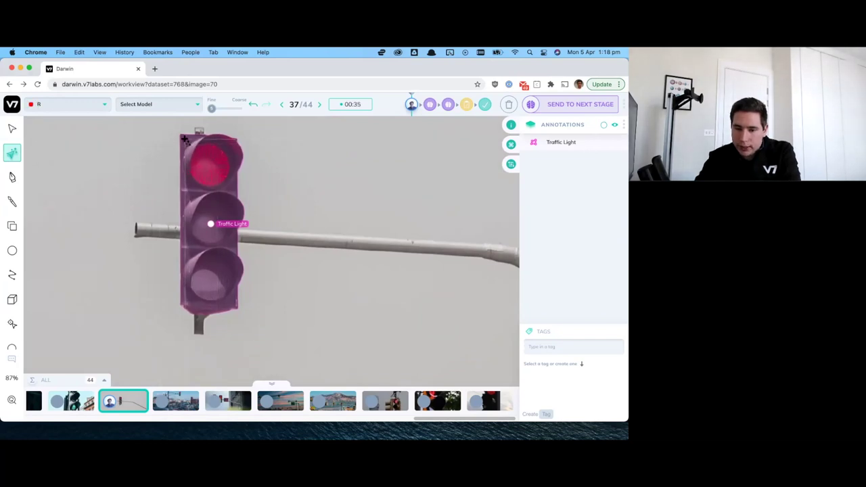
Auto-annotate the red lamp with class R
key("2")
left_click_drag(184, 138, 234, 193)
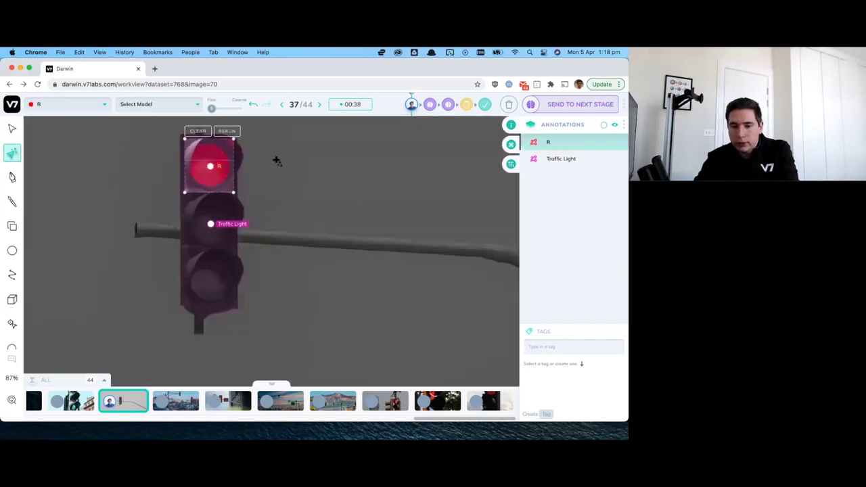
key("Escape")
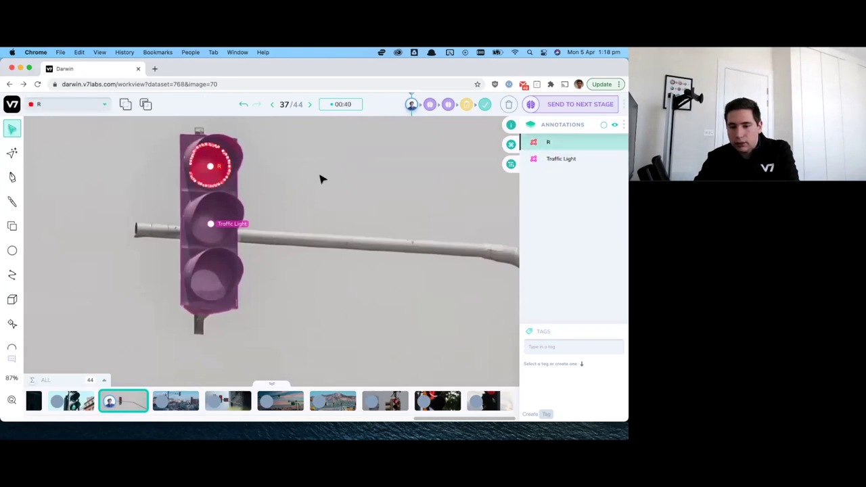
Delete both the R and Traffic Light annotations, then move on to image 38
scroll(322, 179, "down", 5)
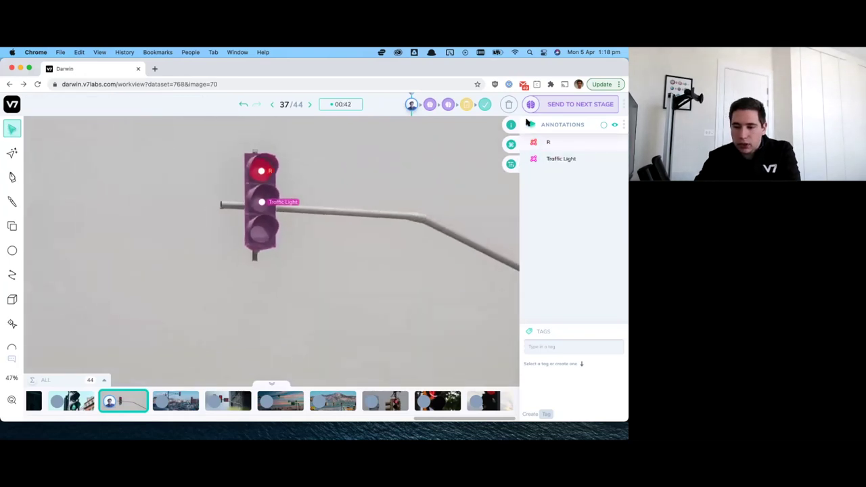
left_click(511, 164)
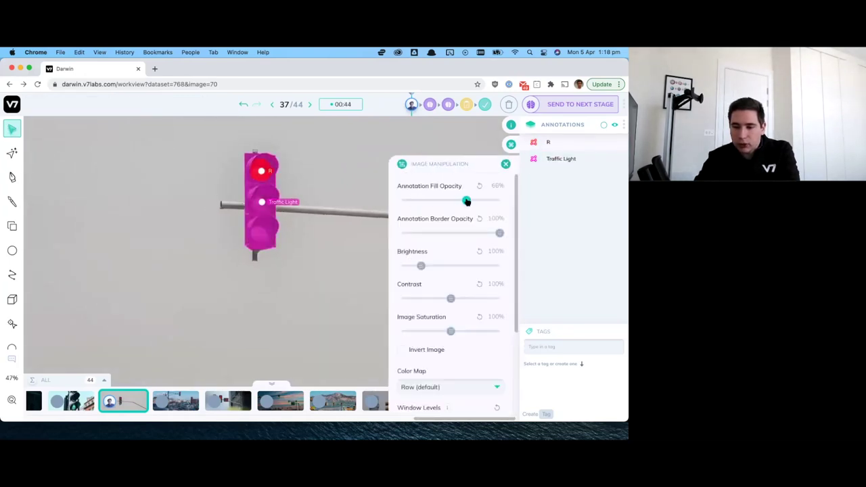
left_click(618, 142)
left_click(435, 138)
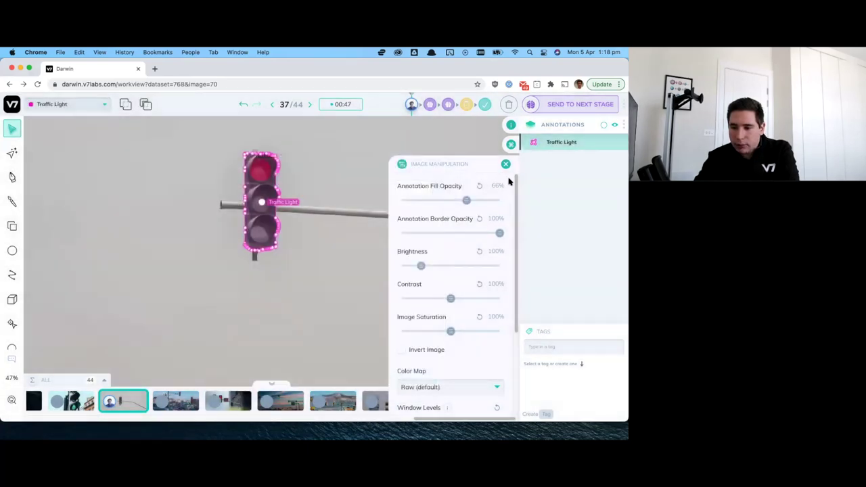
left_click(506, 165)
left_click(618, 143)
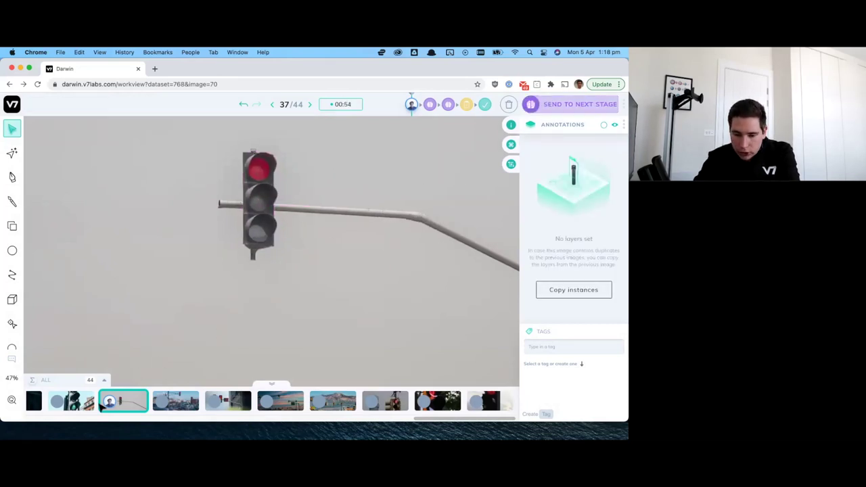
left_click(179, 404)
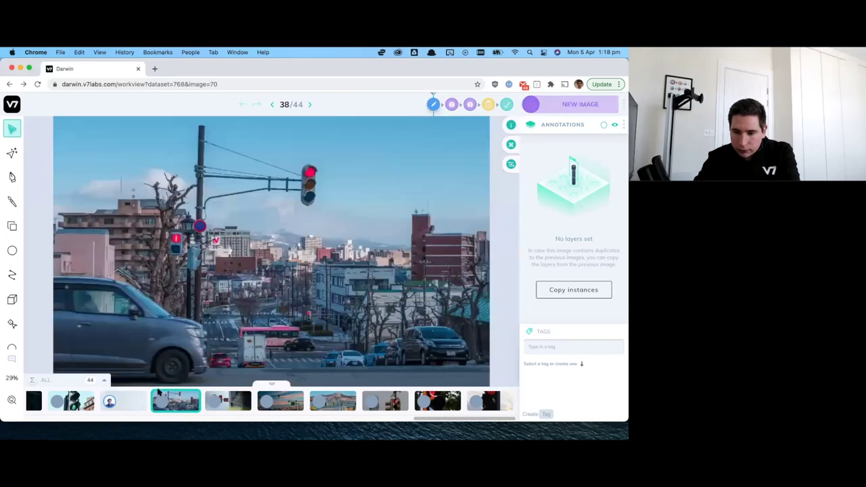
Review the annotations on images 36 and 37, then open street-scene image 38
left_click(83, 406)
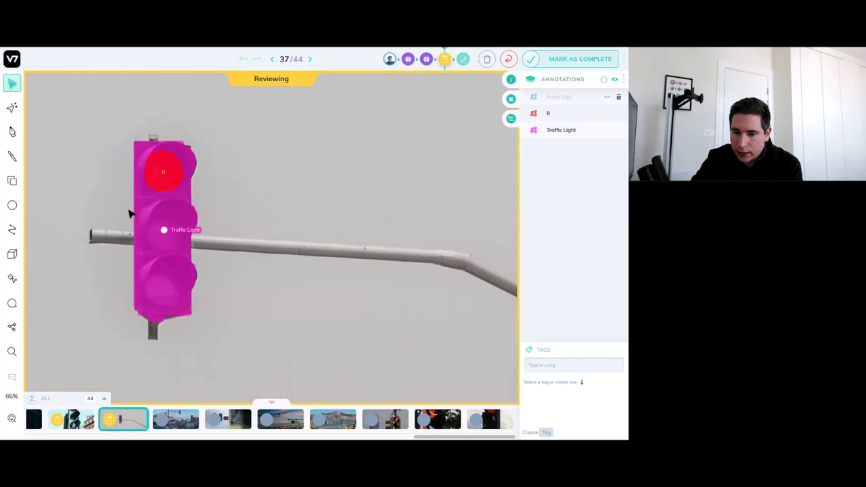
scroll(131, 215, "up", 5)
scroll(141, 188, "down", 5)
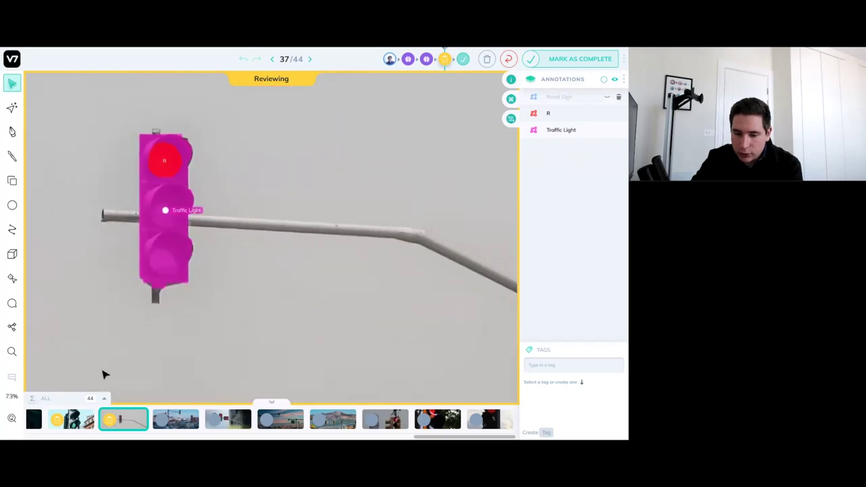
left_click(73, 420)
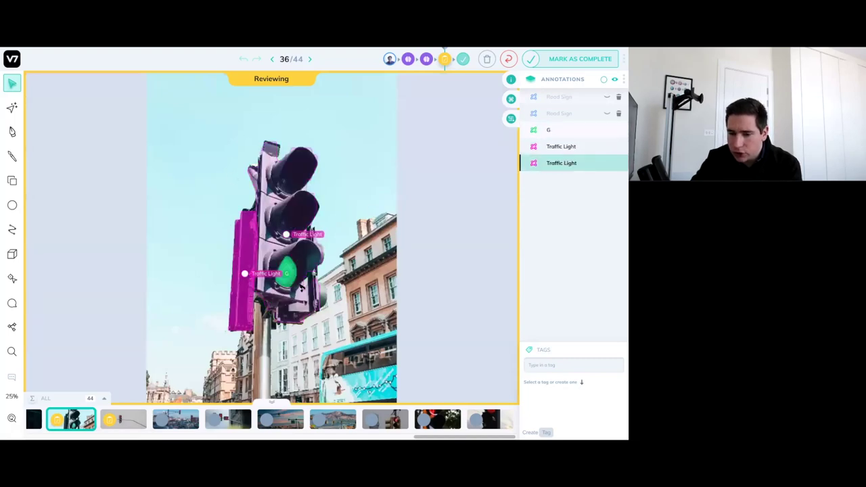
scroll(302, 288, "up", 5)
scroll(246, 203, "down", 8)
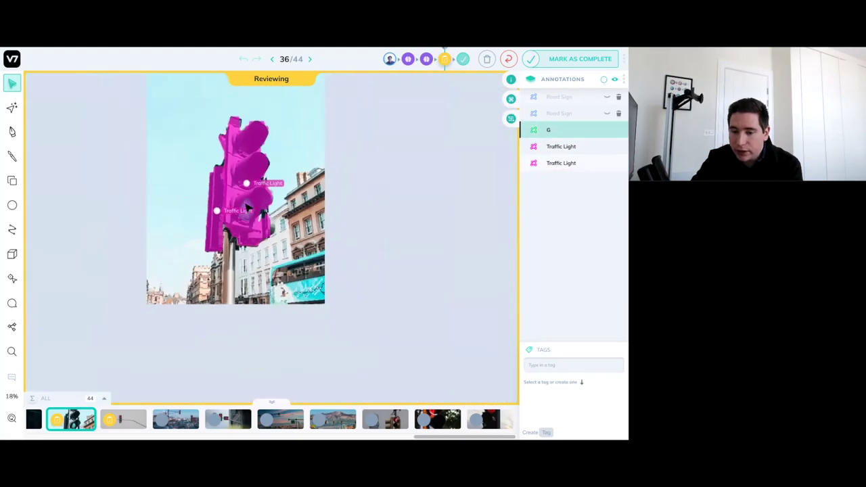
left_click(178, 424)
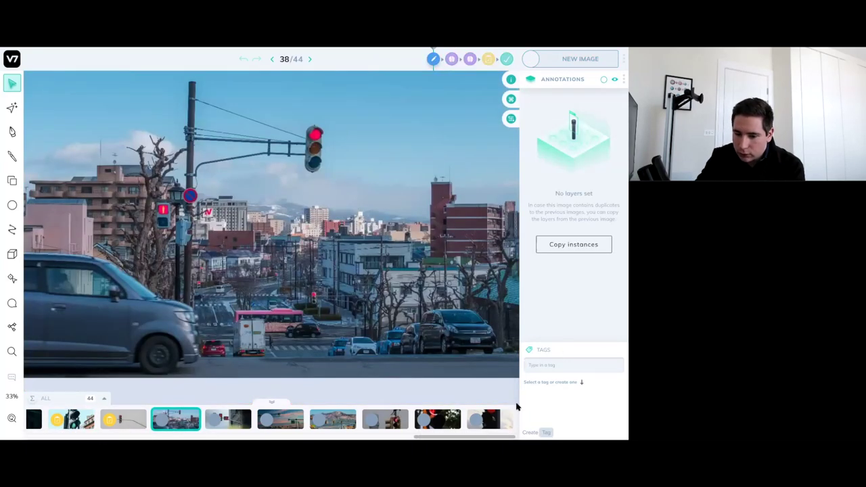
Auto-outline the minivan, dark car and blue taxi as G masks, then send image 38 onward
mouse_move(518, 377)
left_mouse_down()
mouse_move(368, 309)
mouse_move(375, 304)
left_mouse_up()
key("n")
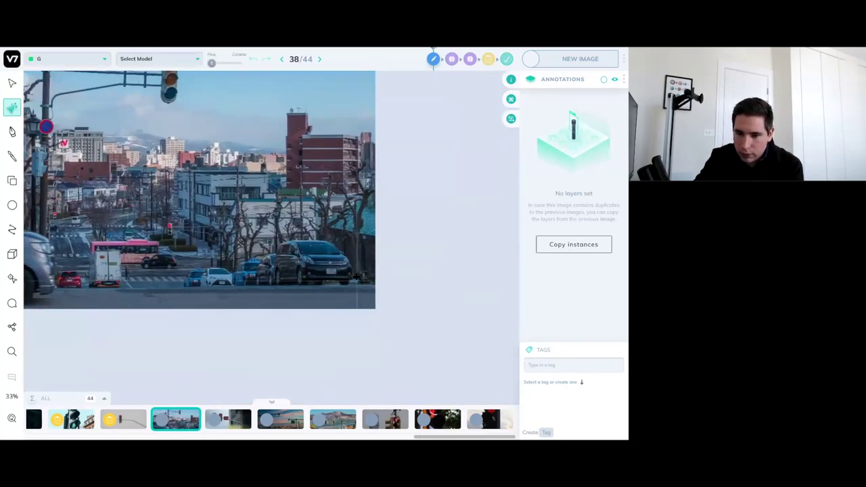
scroll(380, 312, "up", 4)
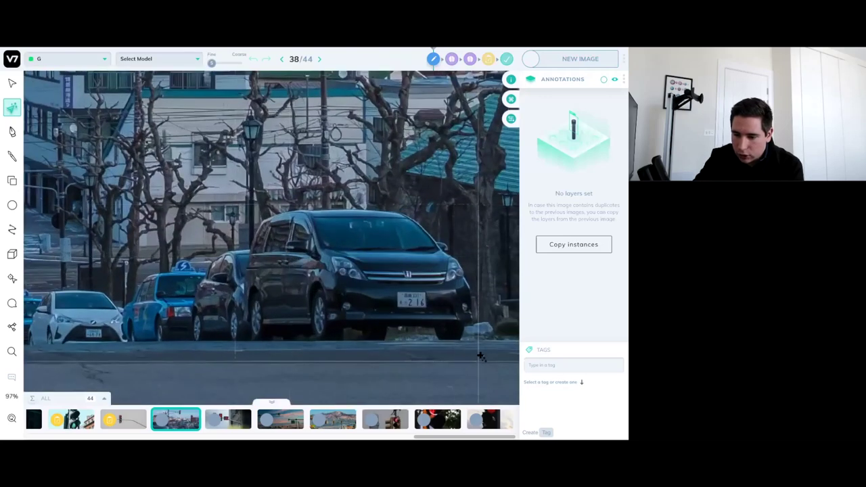
left_click_drag(480, 355, 236, 204)
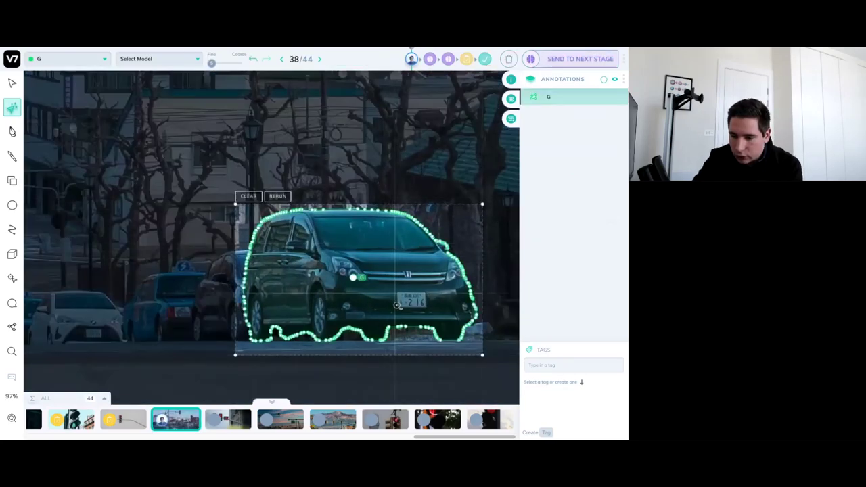
key("Return")
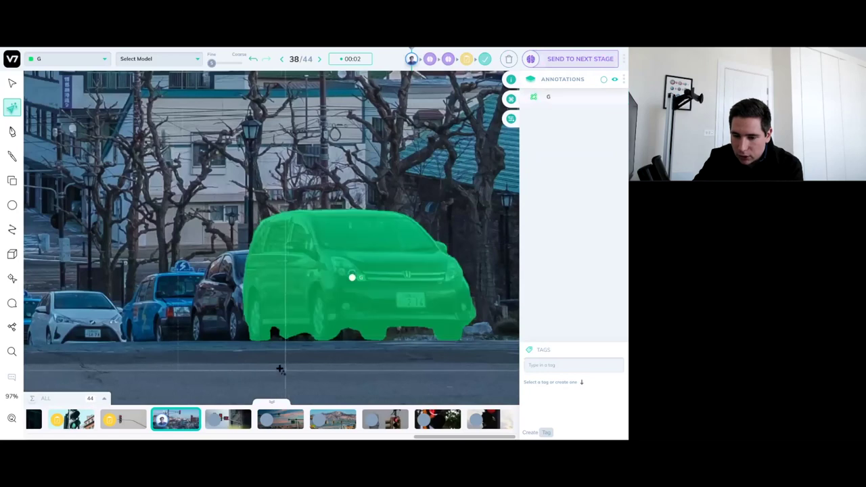
left_click_drag(274, 364, 180, 243)
key("Return")
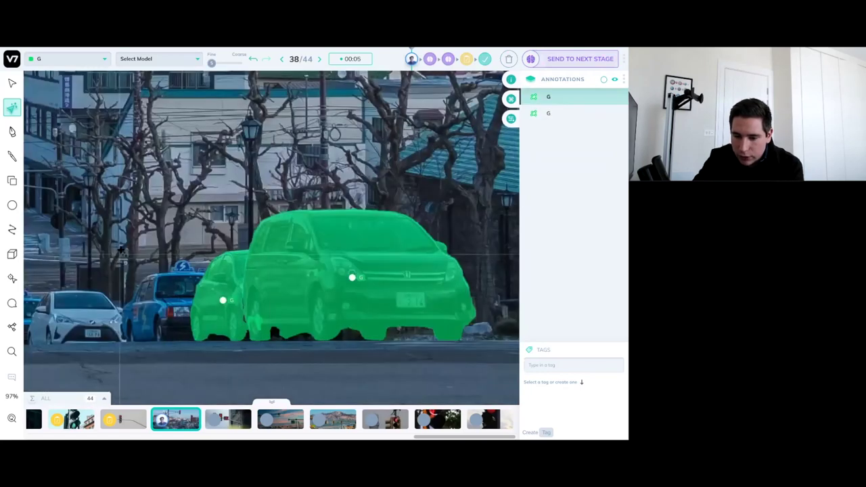
left_click_drag(113, 247, 220, 354)
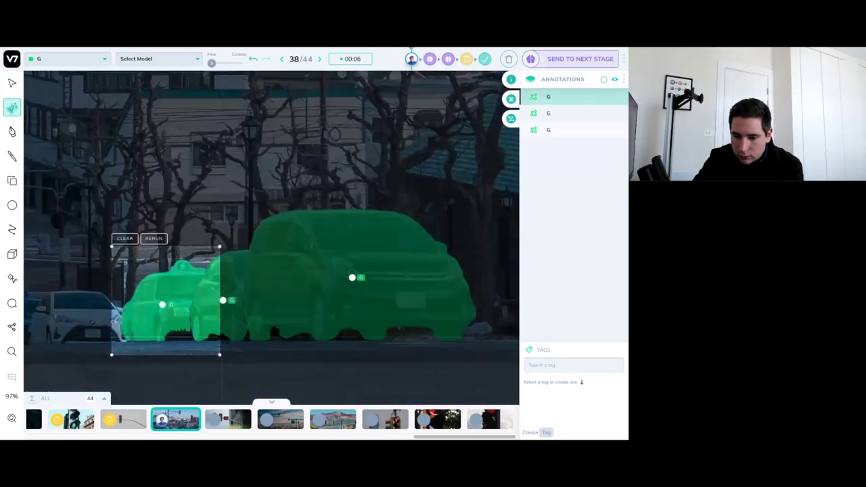
key("Return")
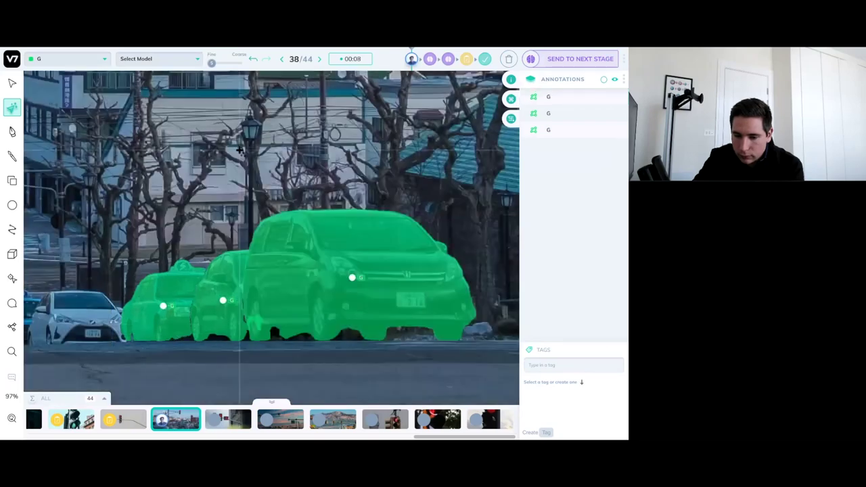
key("v")
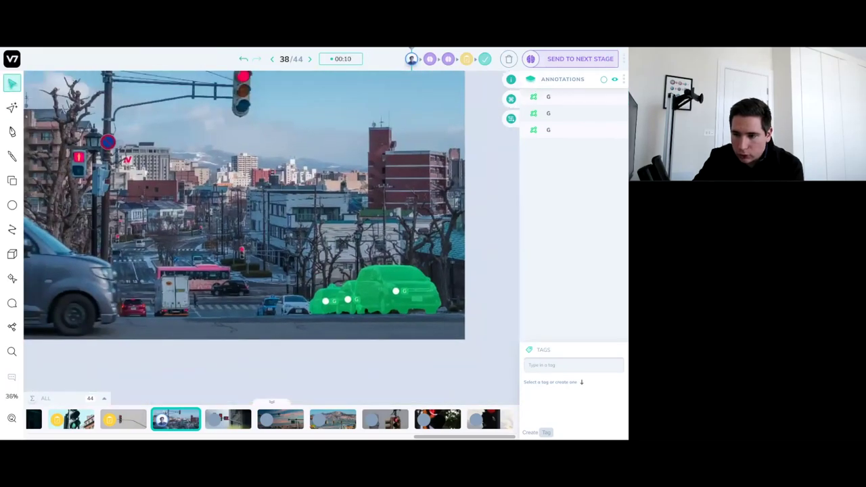
left_click(552, 58)
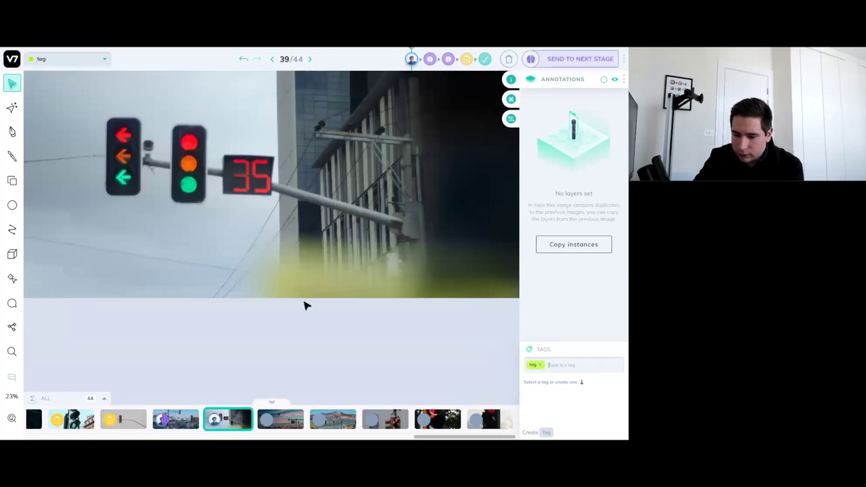
Select the six newest Traffic Lights images in the grid and assign them to a reviewer
left_click(11, 60)
scroll(367, 259, "down", 6)
scroll(385, 318, "up", 2)
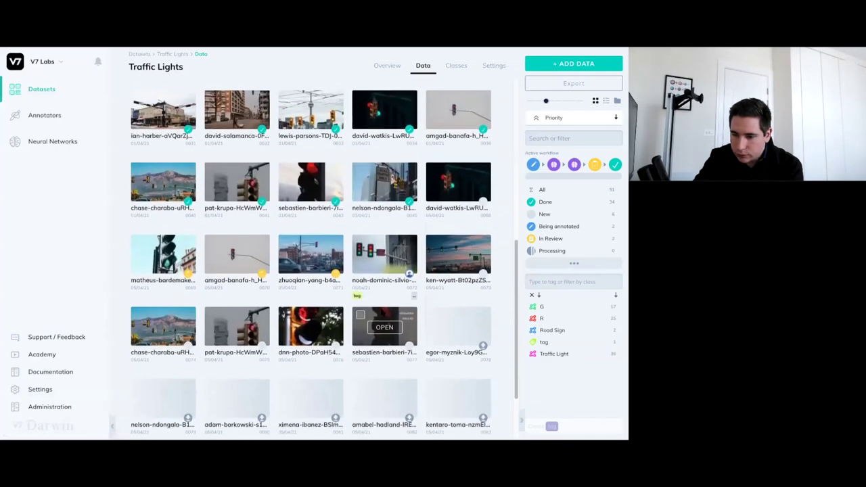
left_click(413, 327)
left_click(416, 264, "shift")
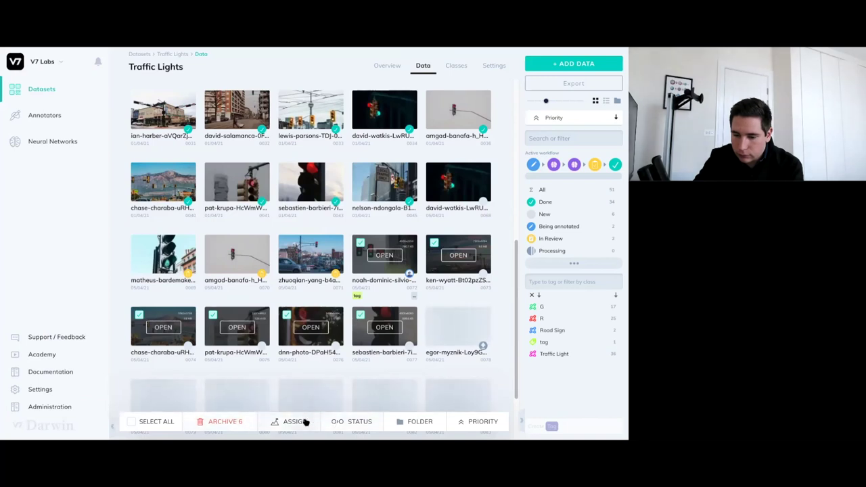
left_click(305, 422)
left_click(280, 234)
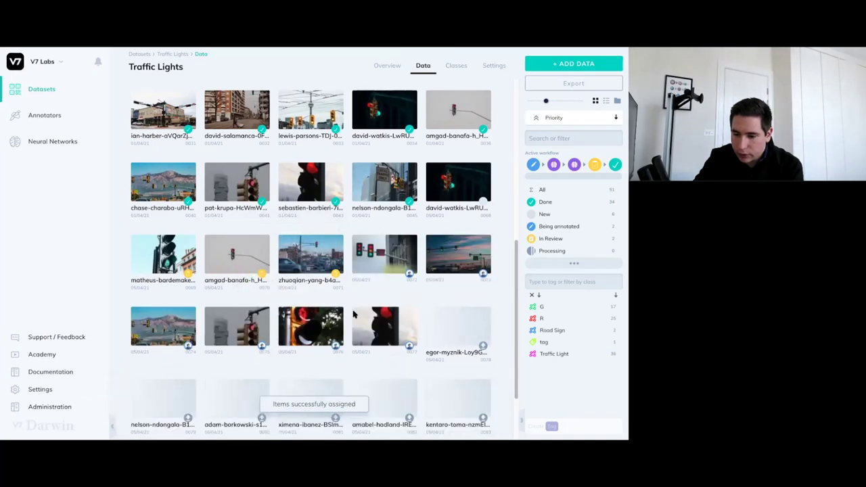
Reselect the six images, check their workflow status options, and open street image 38
left_click(403, 264)
left_click(406, 331, "shift")
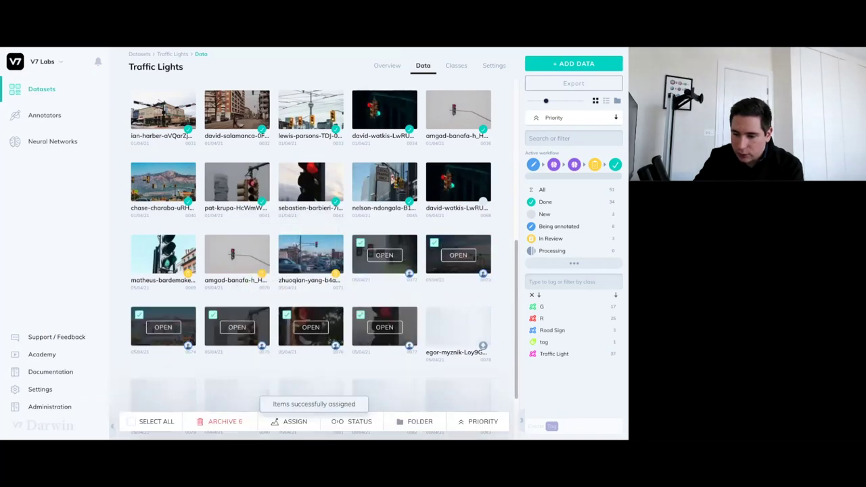
left_click(344, 422)
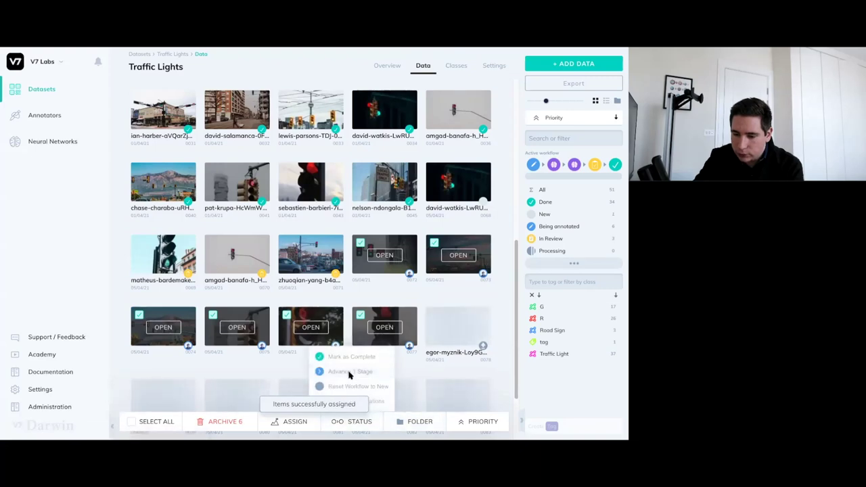
left_click(312, 256)
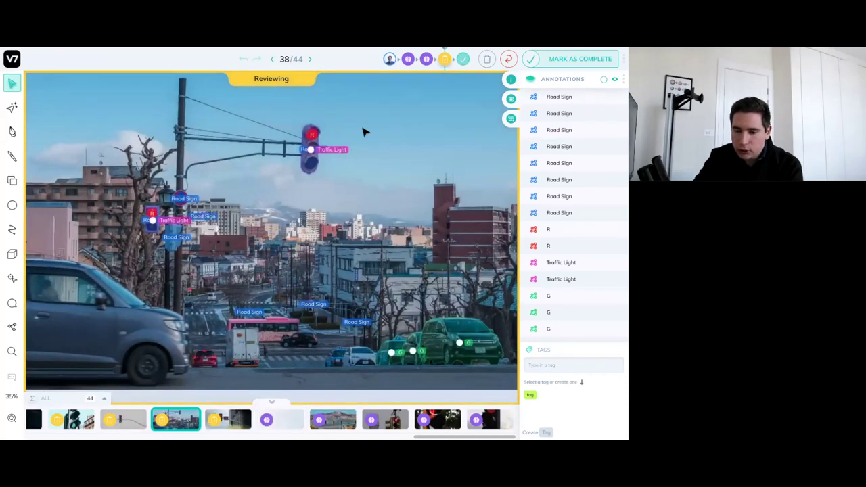
scroll(363, 132, "up", 5)
scroll(171, 146, "up", 3)
scroll(110, 238, "down", 5)
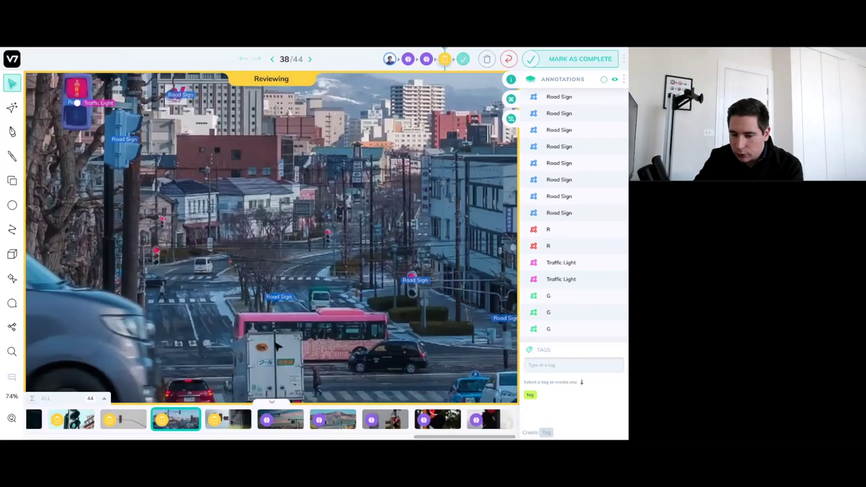
scroll(276, 346, "up", 5)
scroll(128, 238, "down", 1)
scroll(184, 271, "up", 1)
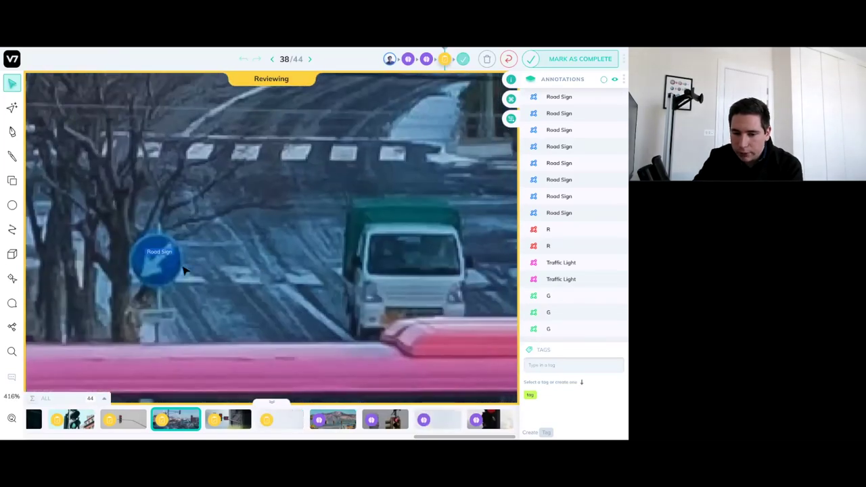
scroll(184, 271, "down", 5)
scroll(366, 254, "up", 2)
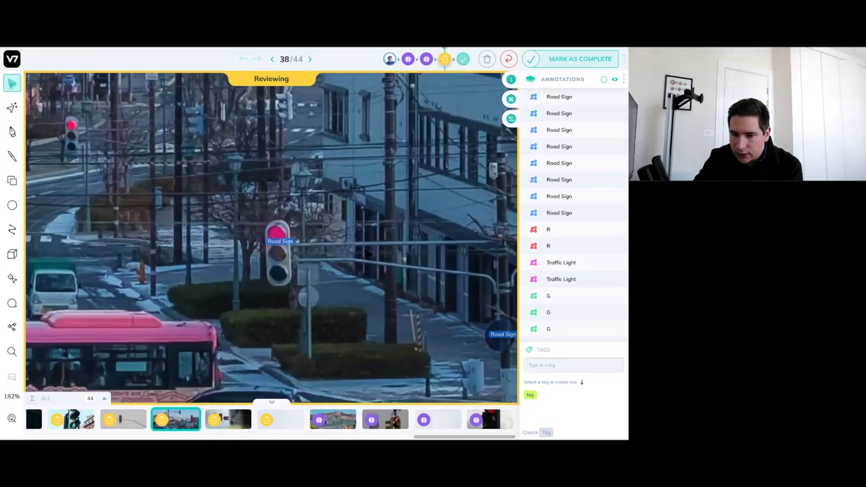
scroll(366, 254, "right", 3)
scroll(366, 254, "down", 2)
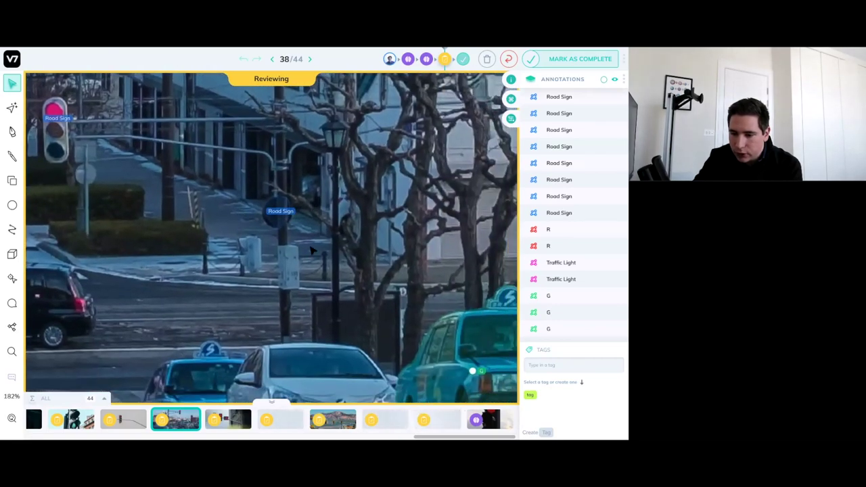
scroll(279, 248, "down", 5)
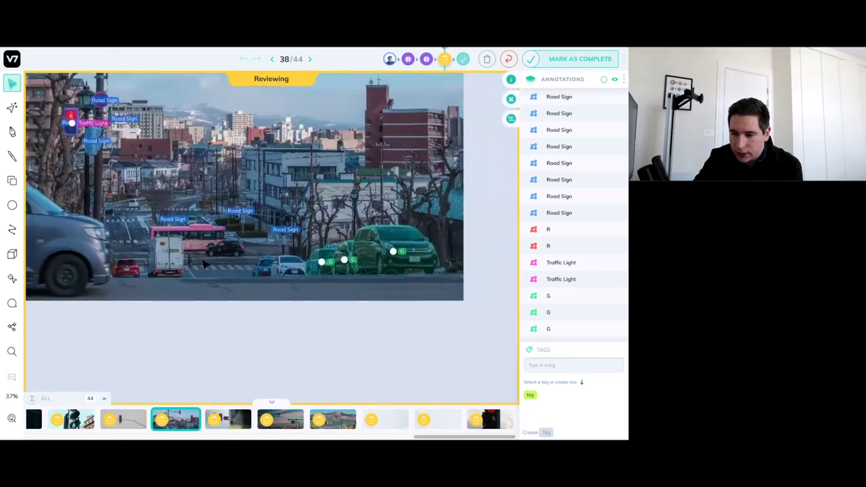
scroll(342, 221, "up", 2)
scroll(342, 221, "left", 3)
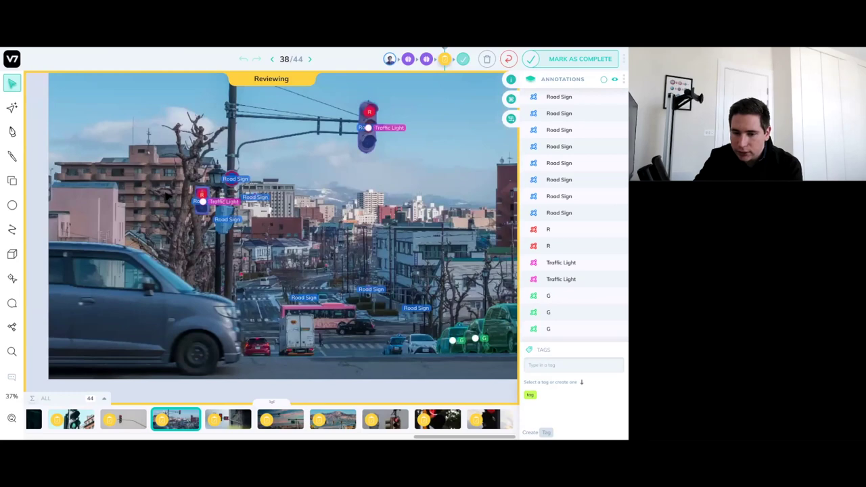
scroll(167, 194, "up", 5)
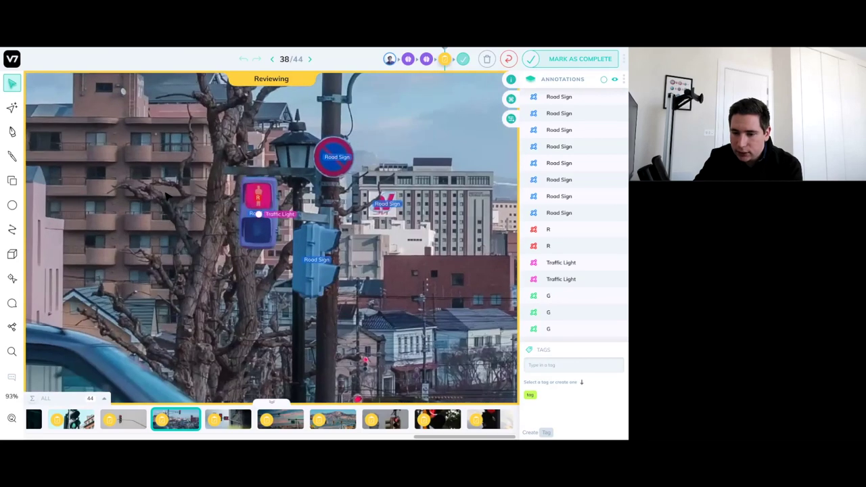
Hide the Road sign class under Hide all by class, then zoom around image 38 to inspect
left_click(621, 79)
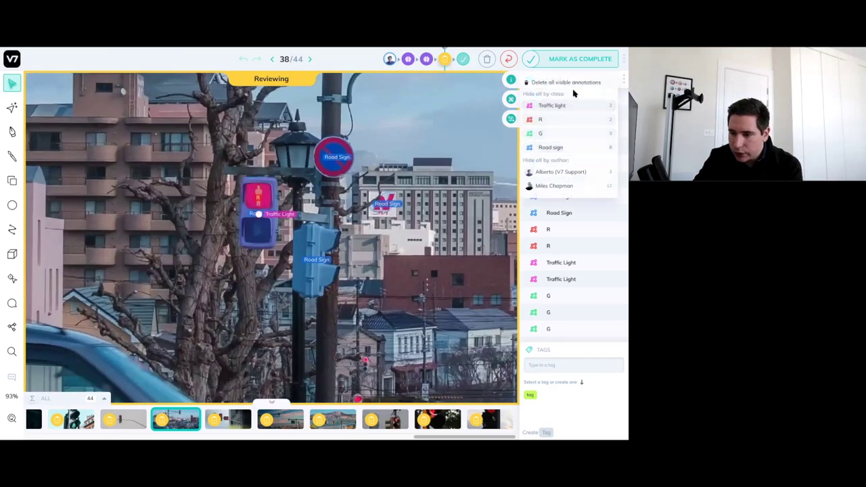
left_click(551, 148)
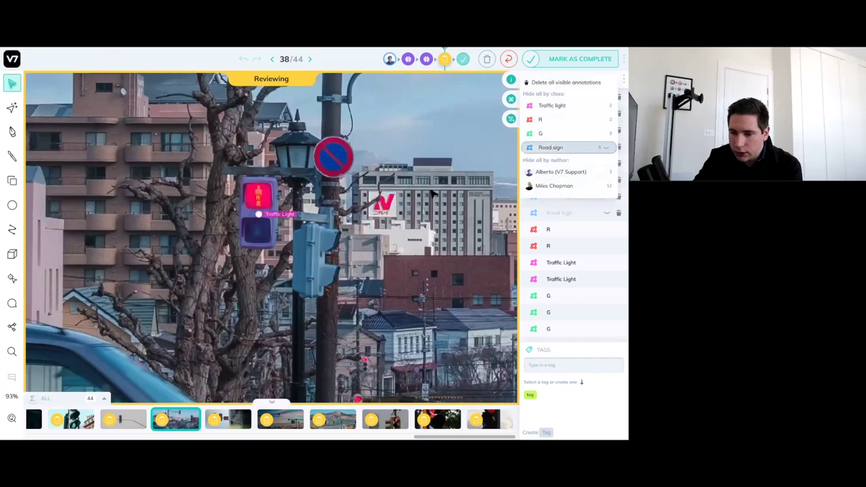
left_click(466, 144)
scroll(447, 149, "right", 3)
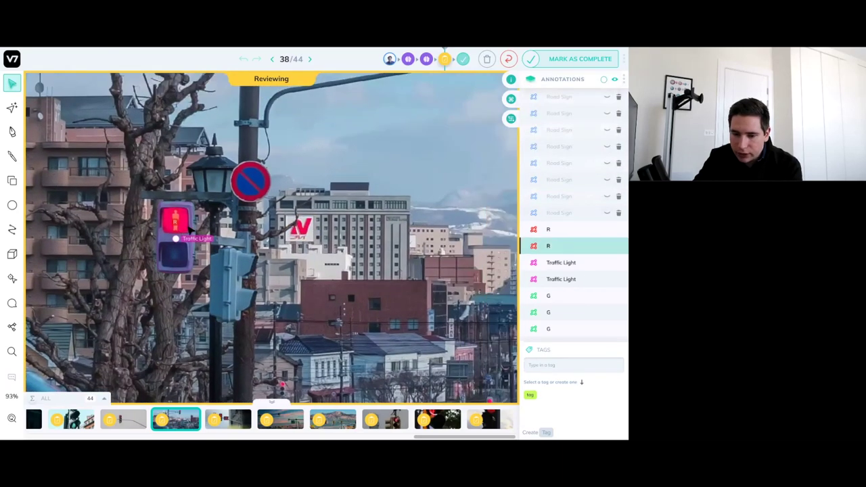
scroll(175, 220, "down", 2)
scroll(174, 230, "up", 5)
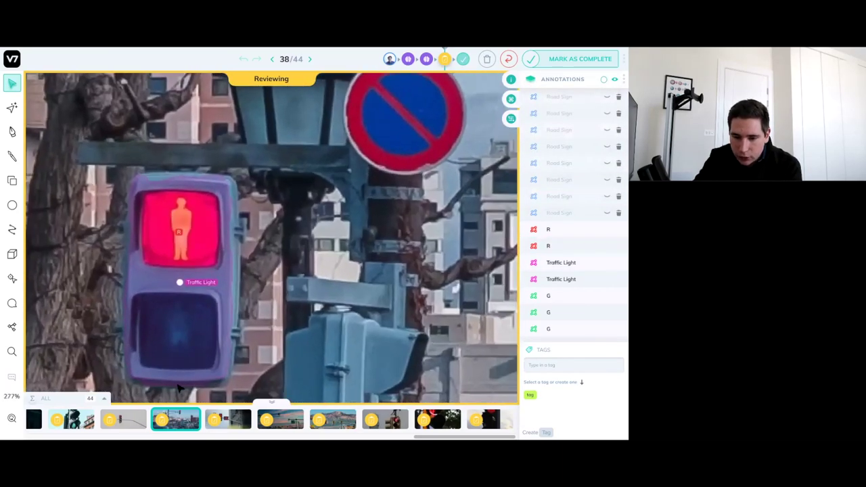
scroll(166, 195, "down", 4)
scroll(166, 195, "down", 4)
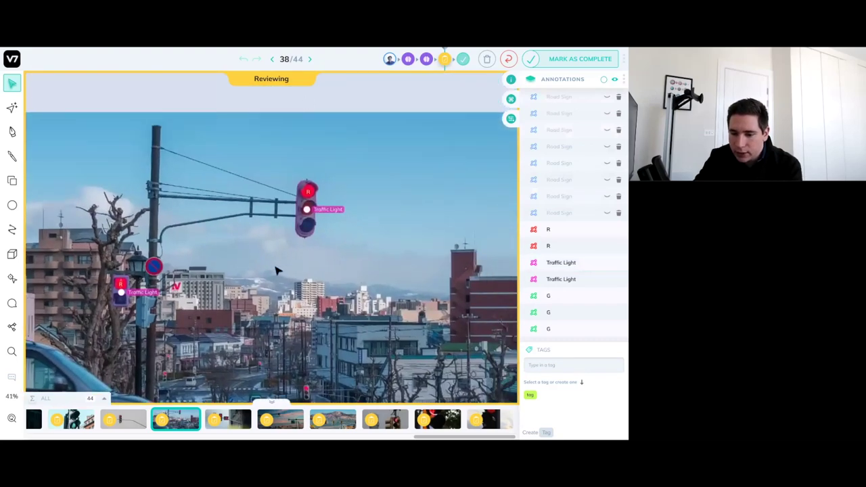
scroll(280, 233, "down", 4)
scroll(279, 234, "up", 3)
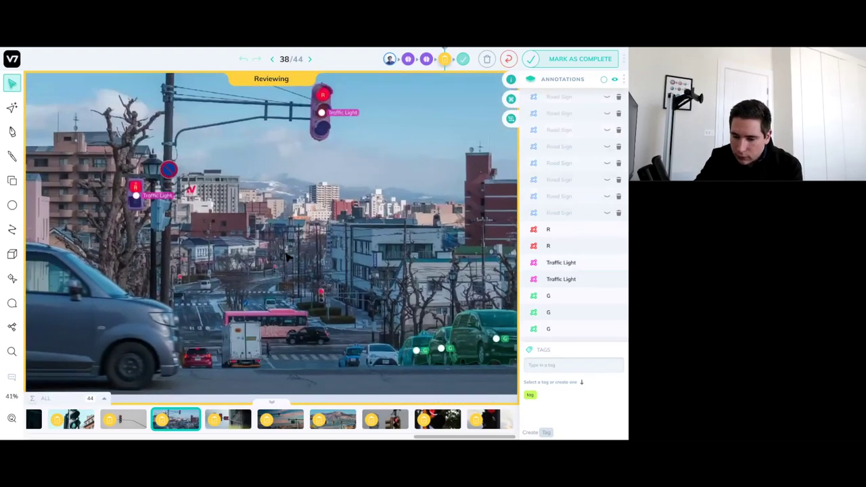
Inspect the traffic-light annotations on image 39, zooming in on the lights
key("Right")
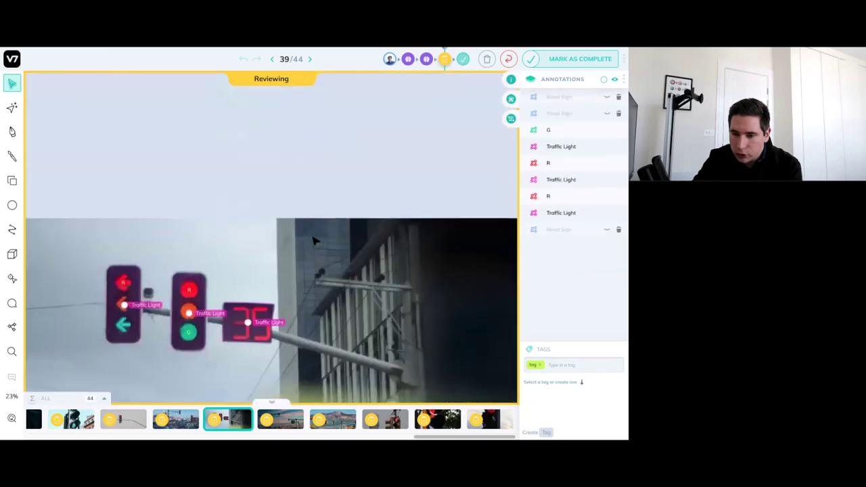
scroll(351, 271, "down", 1)
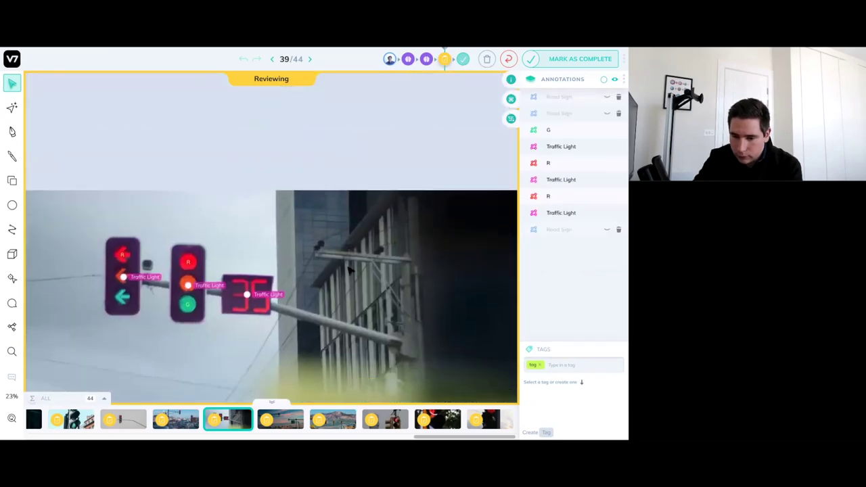
key("Right")
key("Left")
scroll(193, 241, "up", 5)
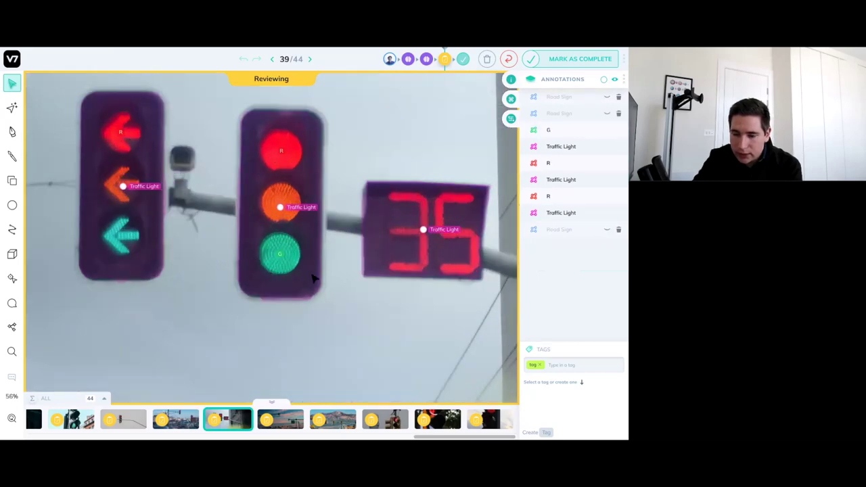
scroll(229, 203, "down", 5)
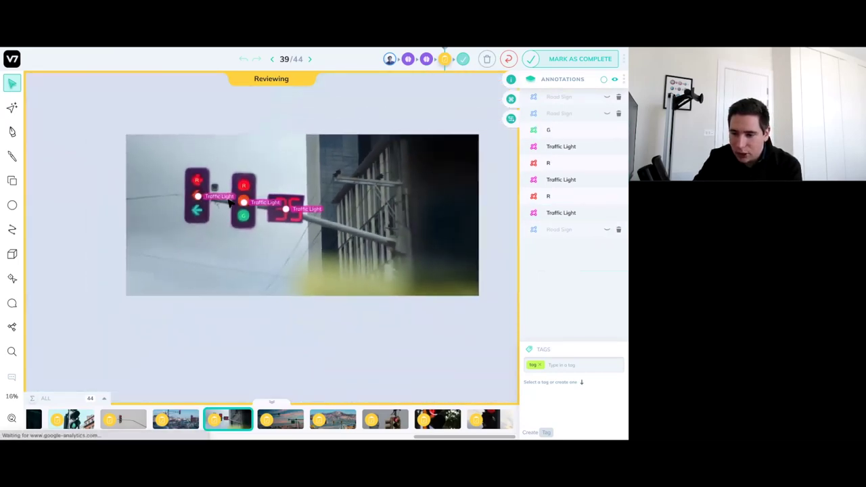
Move to image 40, the sunset street scene, and zoom over its Traffic Light labels
key("Right")
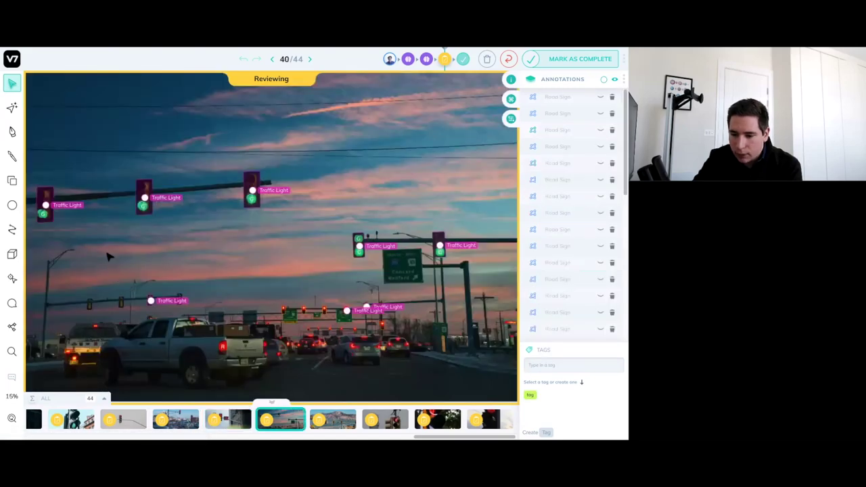
scroll(107, 254, "up", 3)
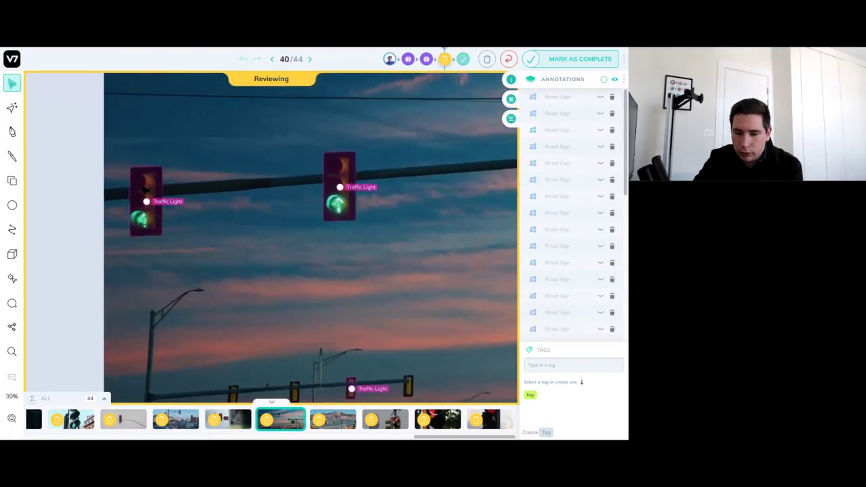
scroll(146, 190, "up", 3)
scroll(146, 191, "down", 3)
scroll(341, 184, "up", 3)
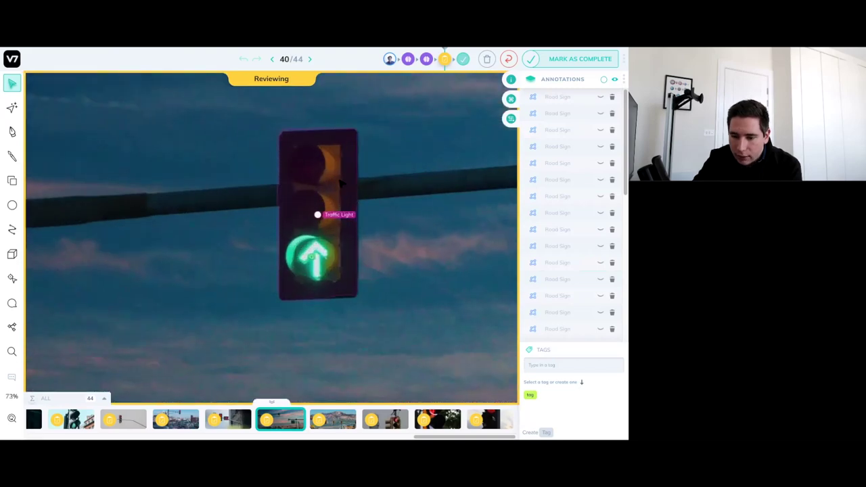
scroll(445, 296, "down", 4)
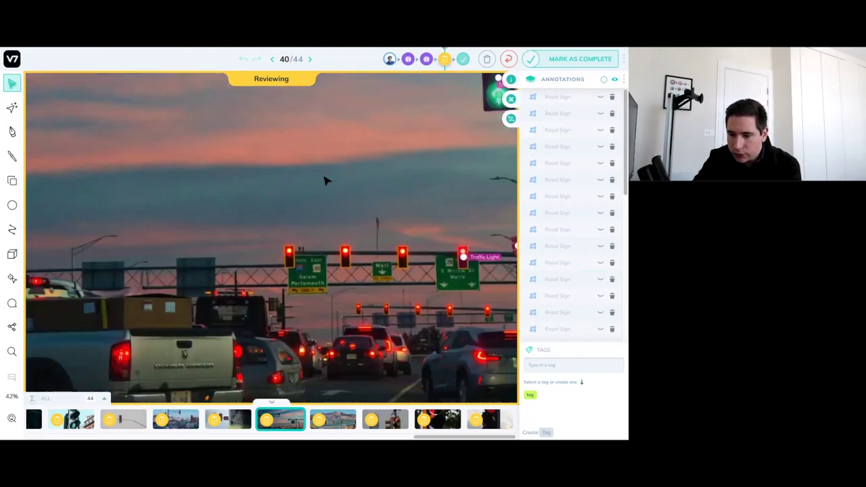
scroll(314, 161, "down", 2)
scroll(253, 232, "down", 3)
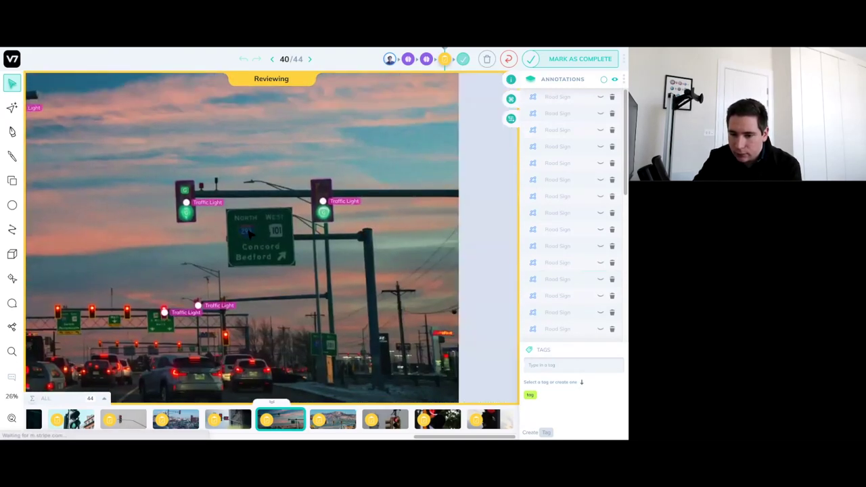
Open image 41, the mountain street scene, and zoom in on its first traffic lights
key("Right")
scroll(234, 314, "up", 4)
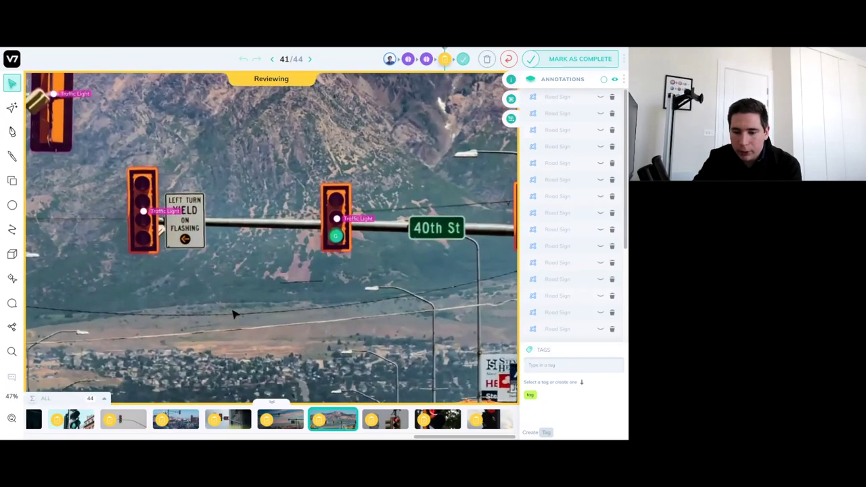
scroll(150, 254, "up", 3)
scroll(149, 230, "down", 5)
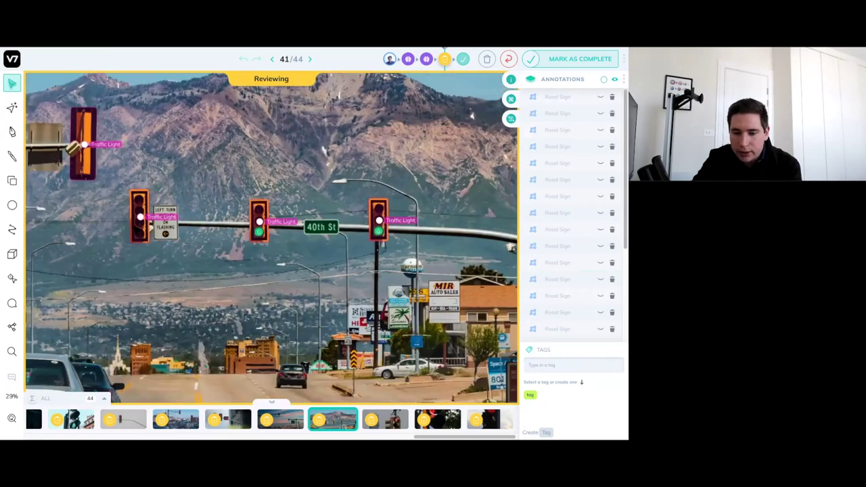
scroll(391, 291, "right", 3)
scroll(325, 223, "down", 4)
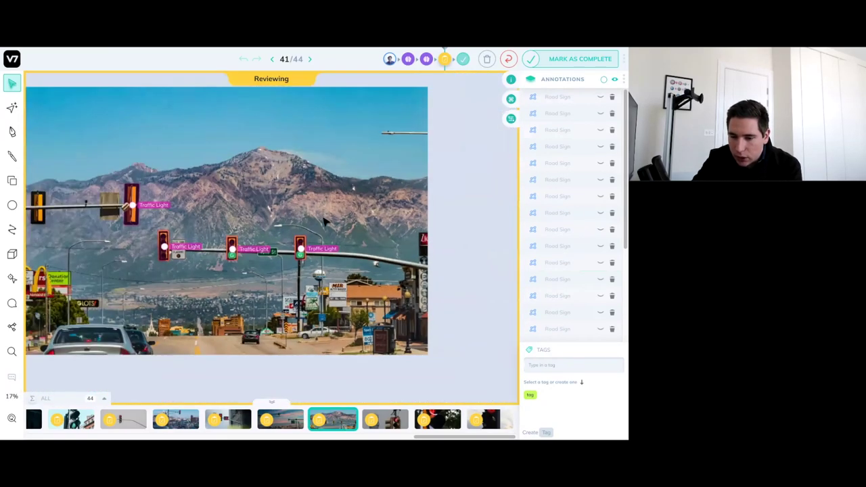
scroll(326, 221, "up", 8)
scroll(318, 176, "down", 5)
Pan across image 41 to check the remaining Traffic Light labels by 40th St
scroll(316, 128, "right", 3)
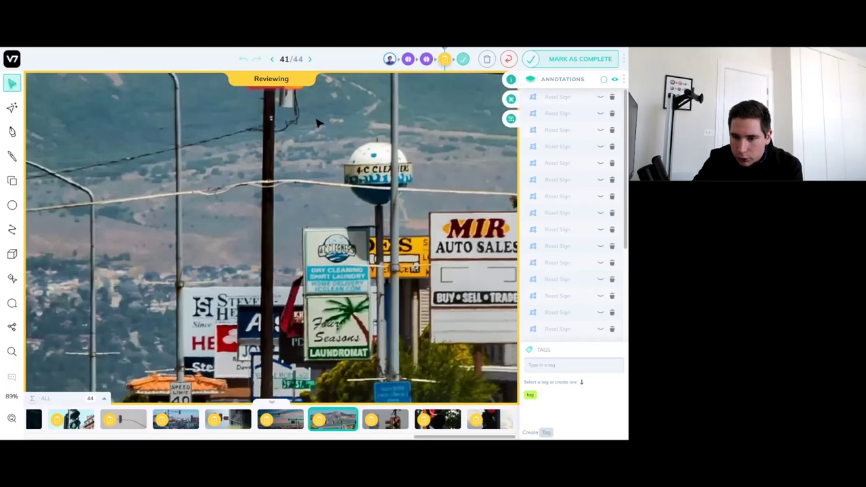
scroll(318, 115, "up", 4)
scroll(325, 174, "down", 6)
scroll(324, 174, "up", 2)
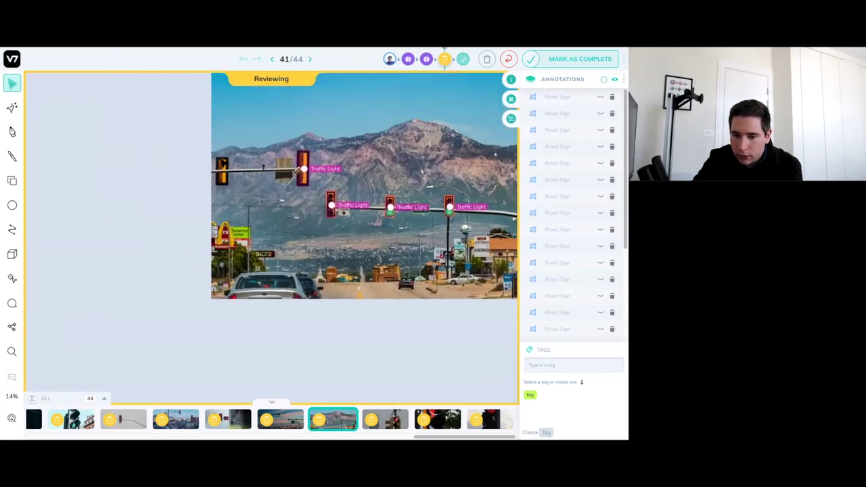
scroll(221, 157, "up", 6)
scroll(332, 277, "right", 4)
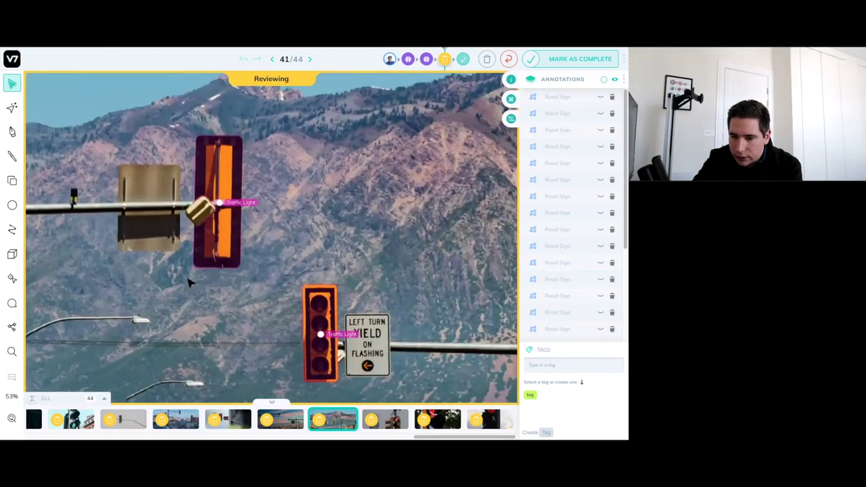
scroll(200, 220, "up", 6)
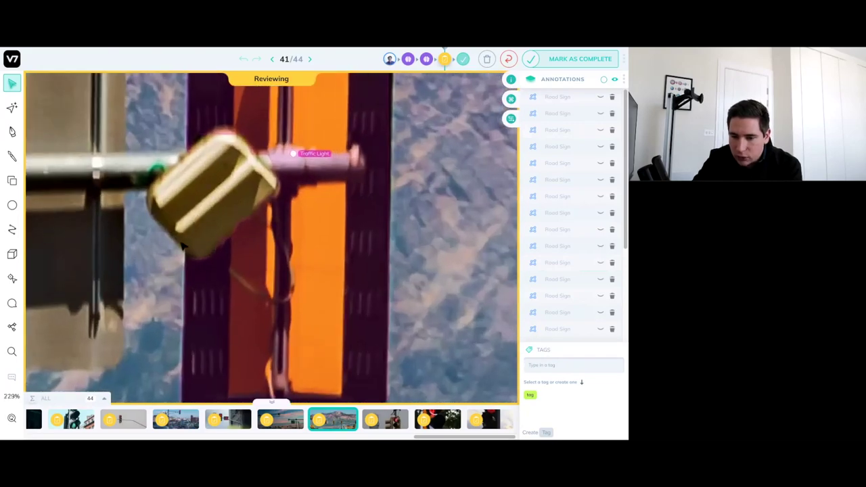
scroll(269, 204, "down", 10)
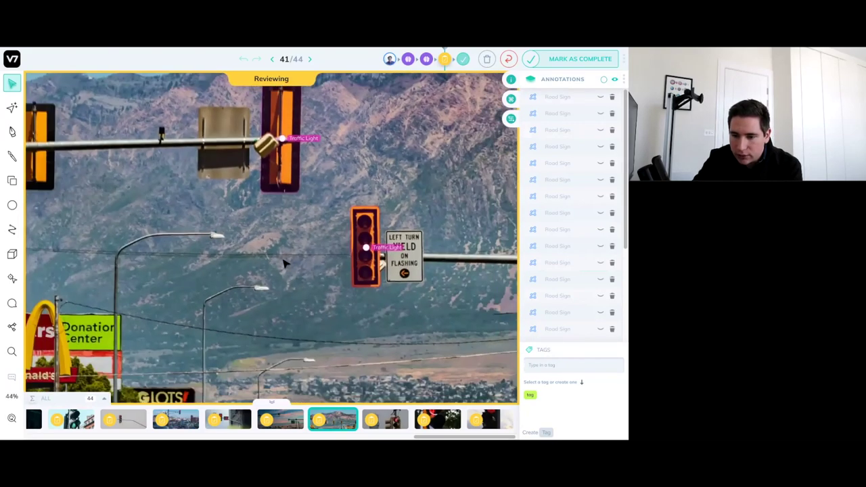
Step through images 42 and 43 to 44 of 44, zooming on the red light's annotation
key("Right")
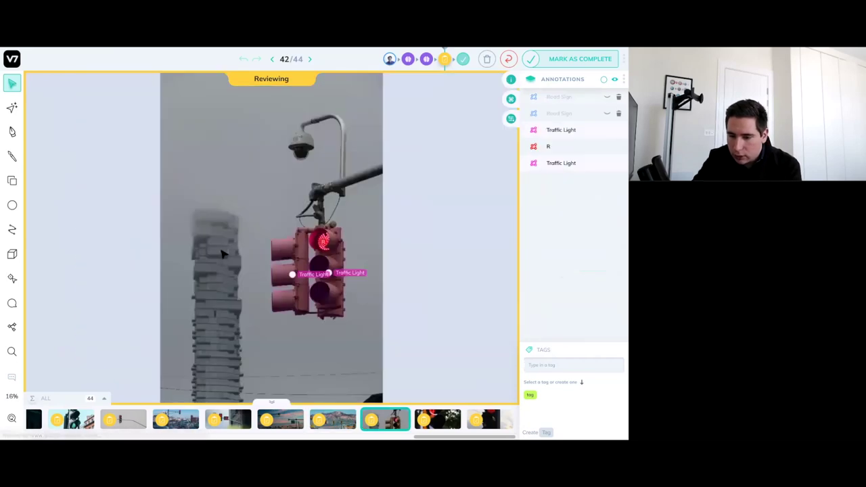
scroll(292, 359, "up", 4)
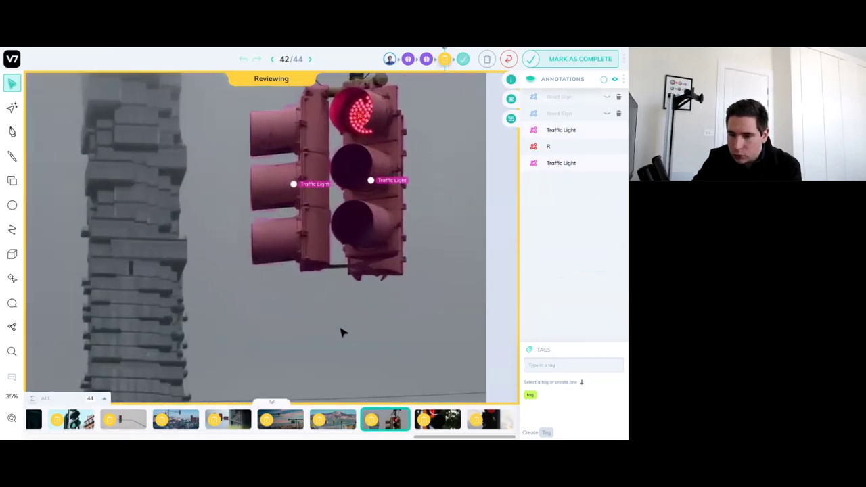
key("Right")
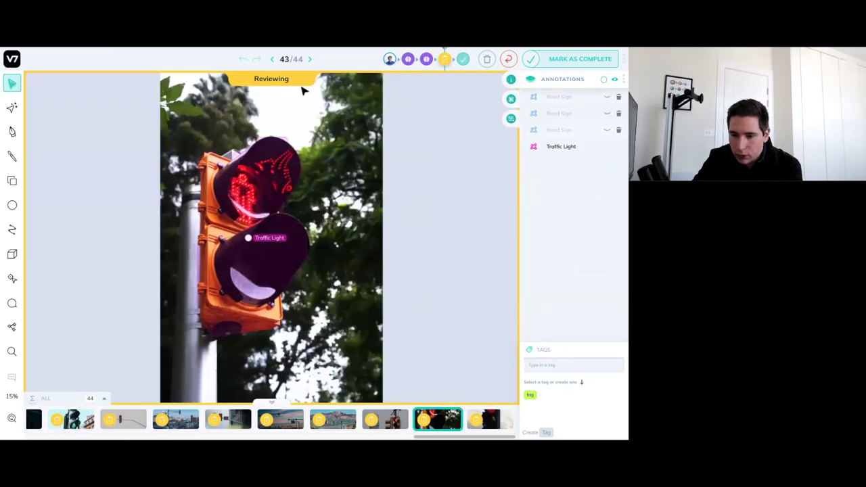
key("Right")
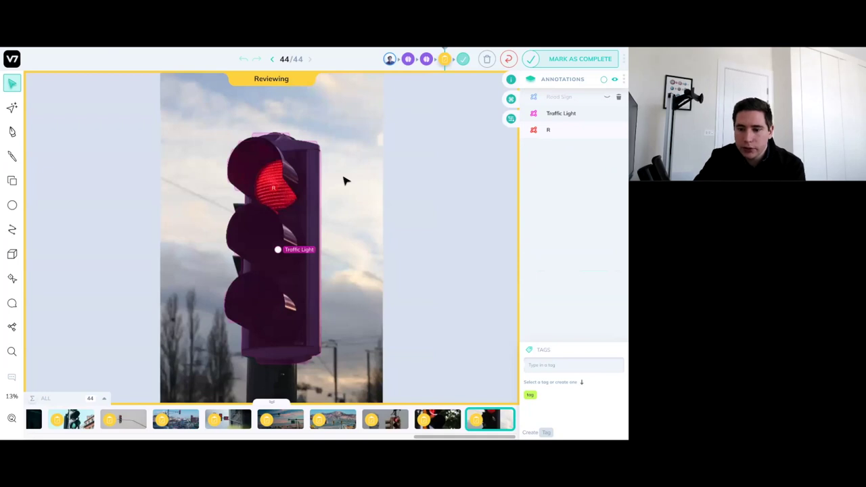
scroll(345, 181, "down", 2)
scroll(345, 181, "down", 2)
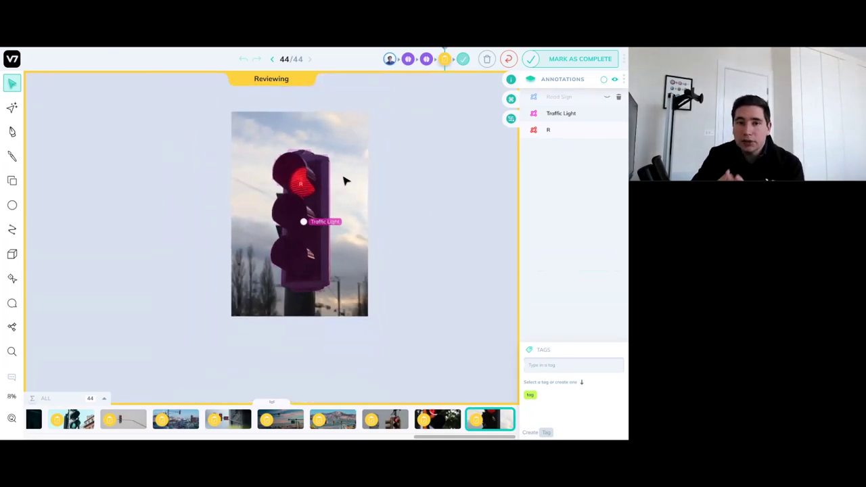
scroll(345, 181, "up", 4)
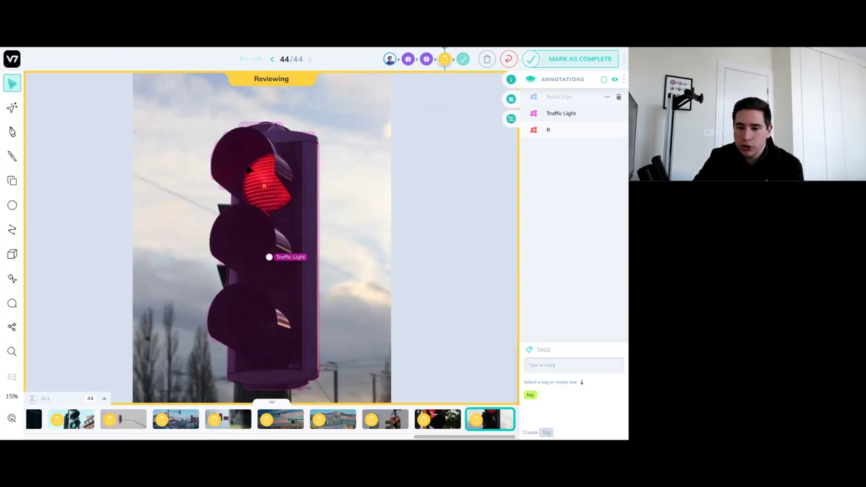
scroll(235, 214, "down", 3)
scroll(234, 214, "up", 1)
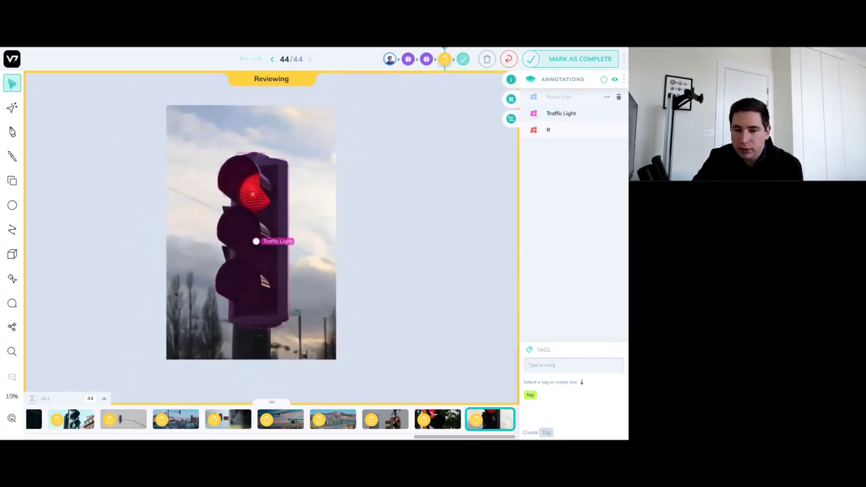
Go back through the dataset grid and Datasets list to open the Random Images dataset
left_click(12, 59)
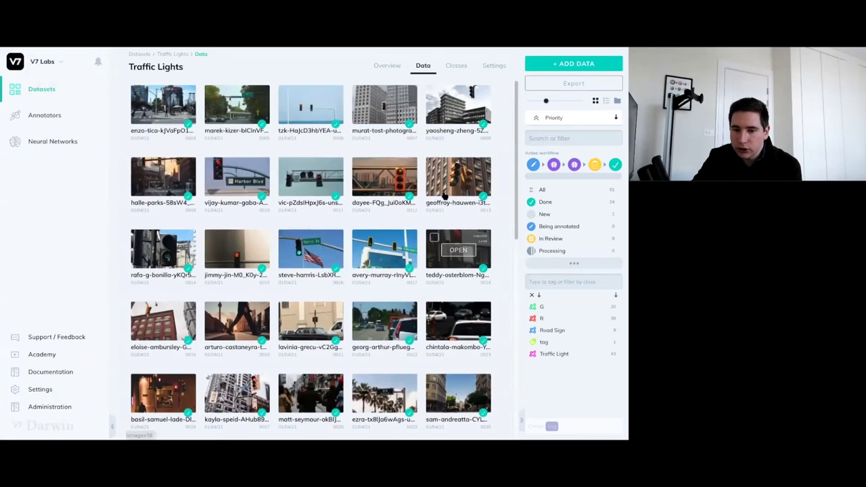
left_click(48, 88)
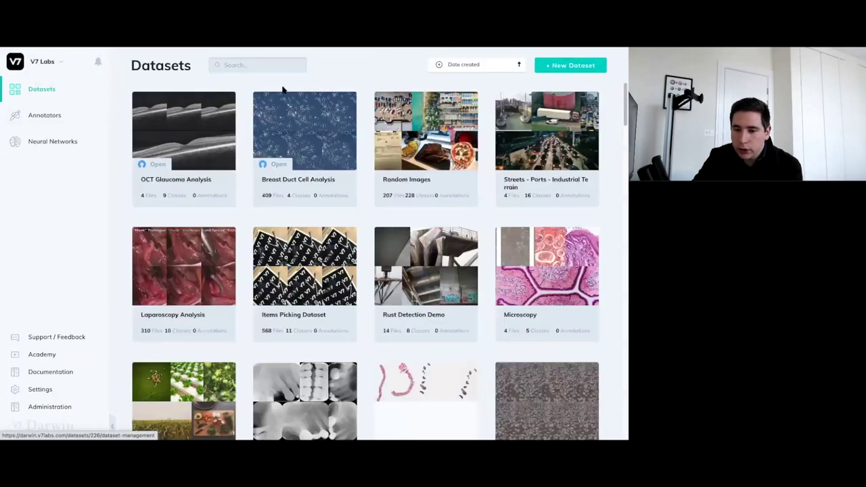
left_click(423, 141)
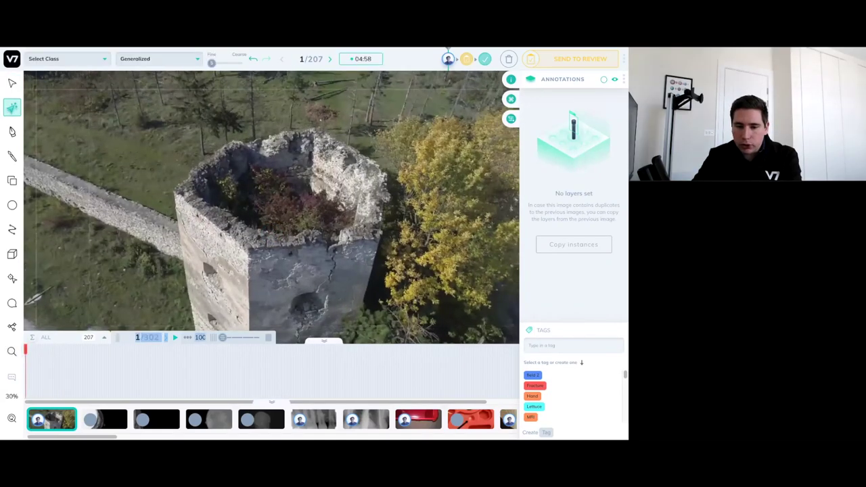
Pick the Crack class and auto-annotate a box around the ruined tower's top on frame 1
left_click(59, 59)
type("cra")
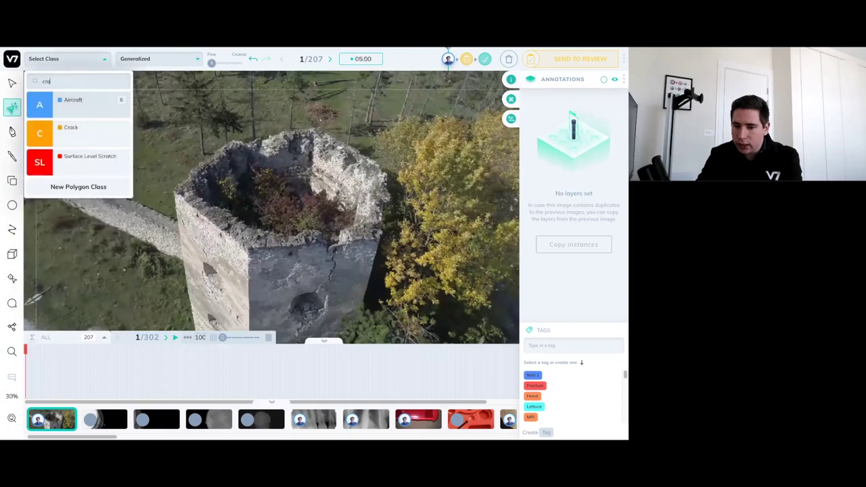
left_click(95, 137)
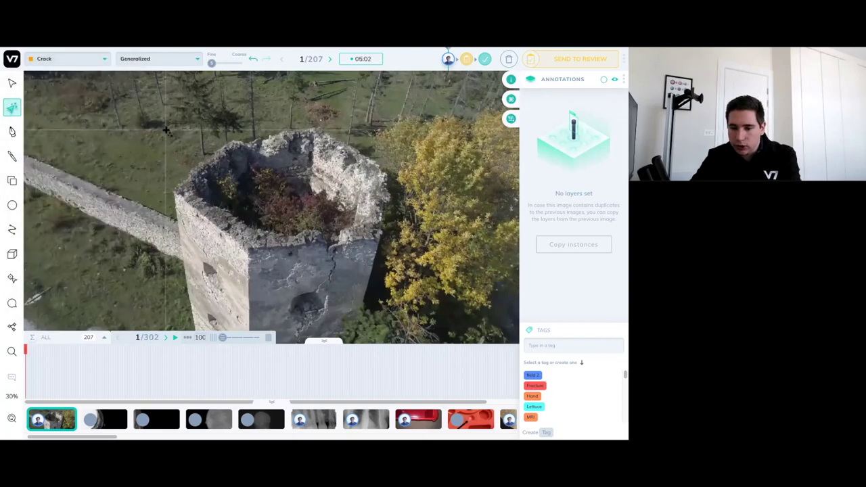
left_click_drag(166, 116, 398, 277)
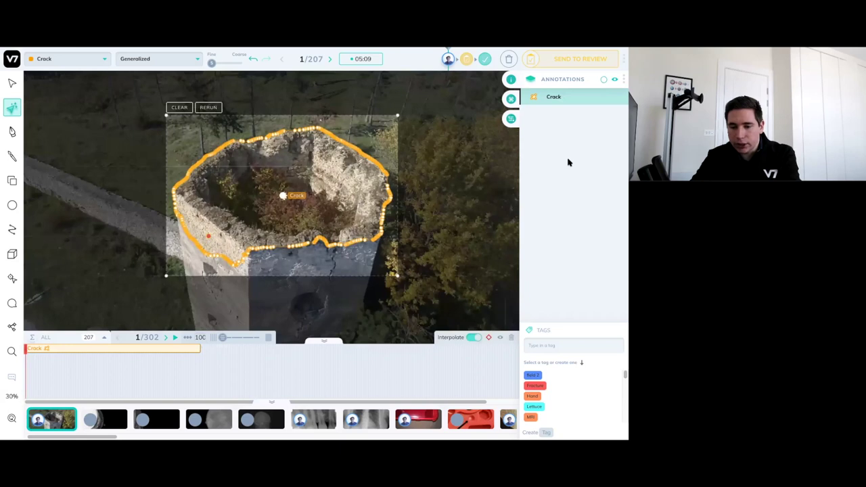
key("Escape")
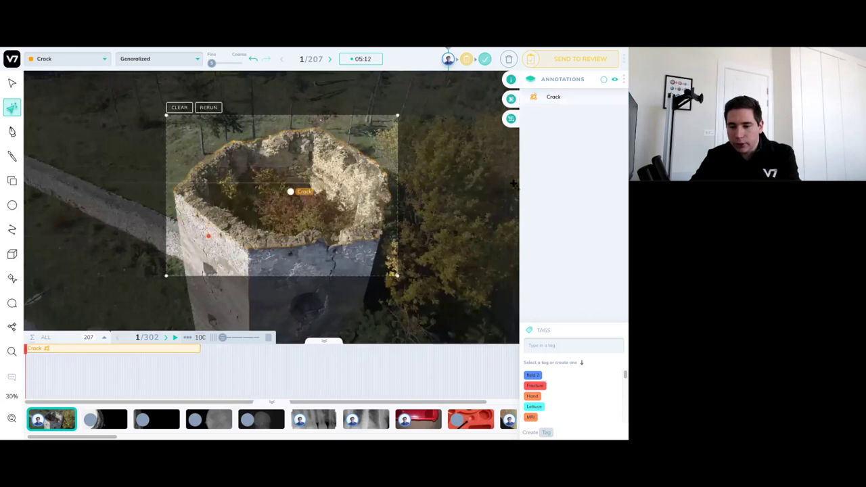
left_click(458, 165)
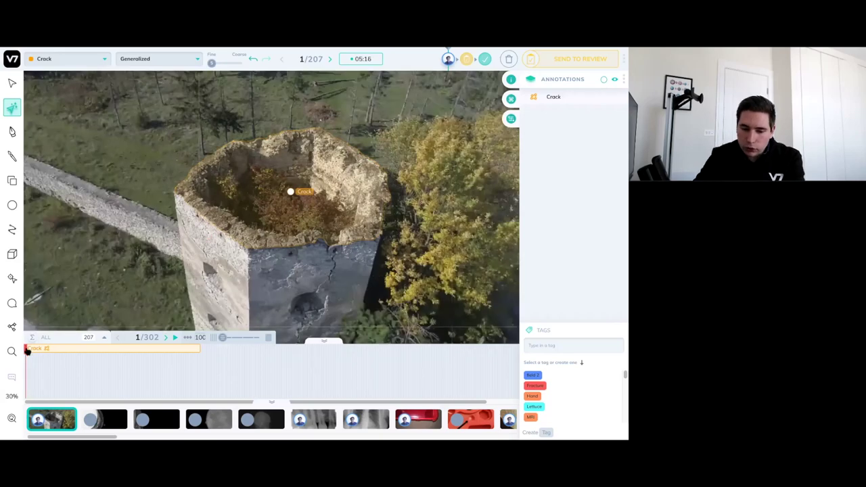
At frame 100, re-run Auto-Annotate on the Crack shape with a resized box around the tower top
left_click_drag(28, 352, 199, 354)
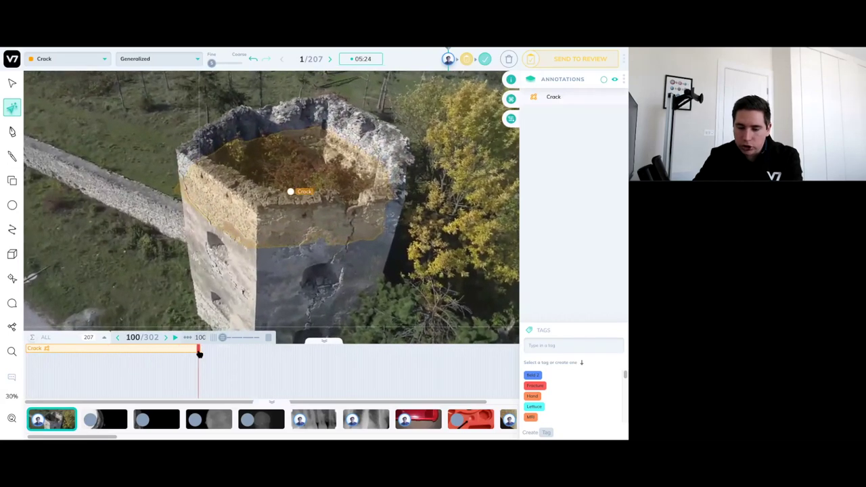
left_click(289, 193)
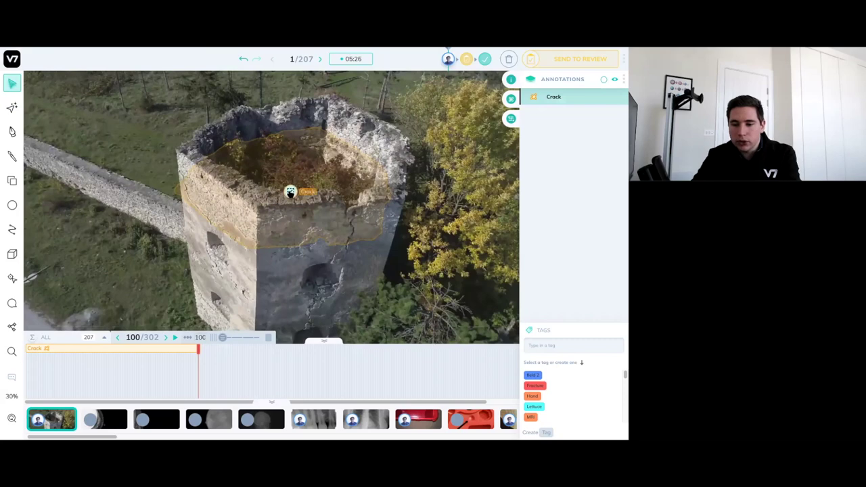
key("n")
mouse_move(399, 117)
left_mouse_down()
mouse_move(414, 76)
mouse_move(421, 81)
left_mouse_up()
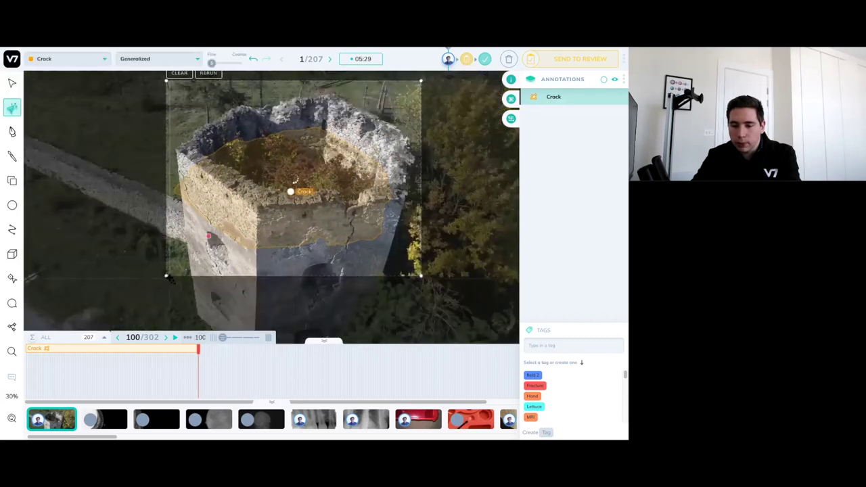
mouse_move(167, 275)
left_mouse_down()
mouse_move(171, 230)
mouse_move(160, 221)
left_mouse_up()
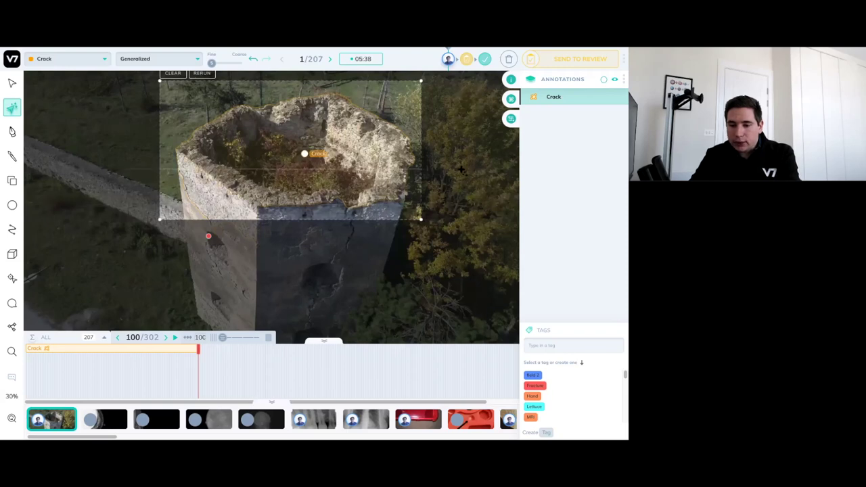
key("Escape")
Inspect the Crack polygon and scrub back to check its interpolation across frames
left_click(280, 140)
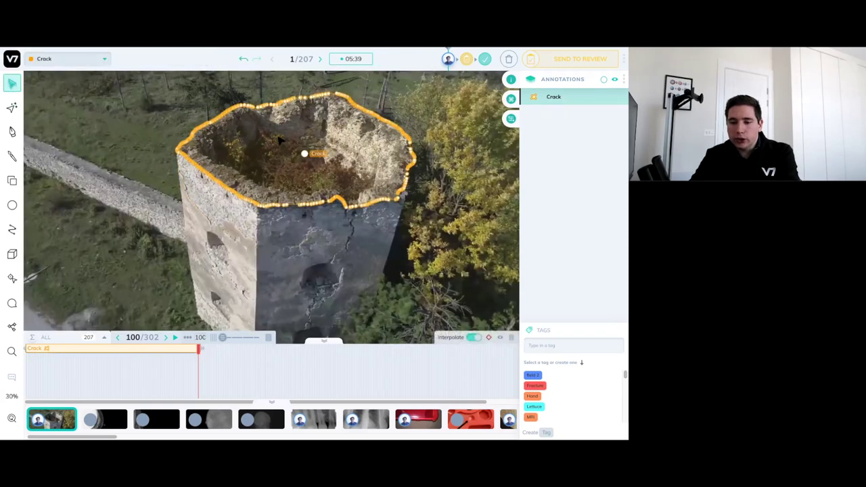
left_click(153, 97)
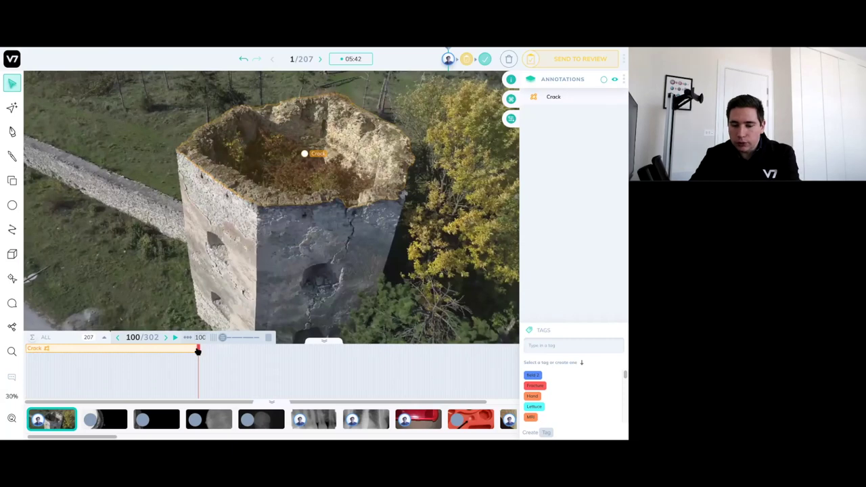
left_click_drag(196, 352, 64, 327)
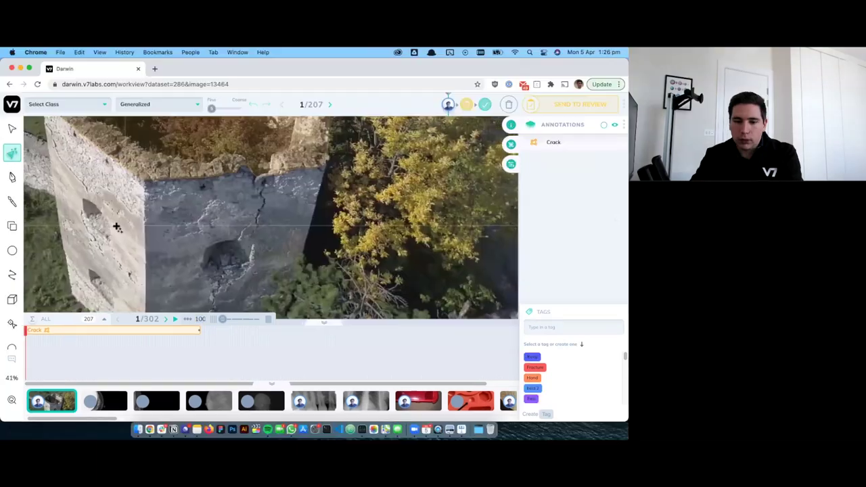
Auto-annotate the rock as an Object polygon, then jump ahead to frame 97
scroll(175, 277, "left", 2)
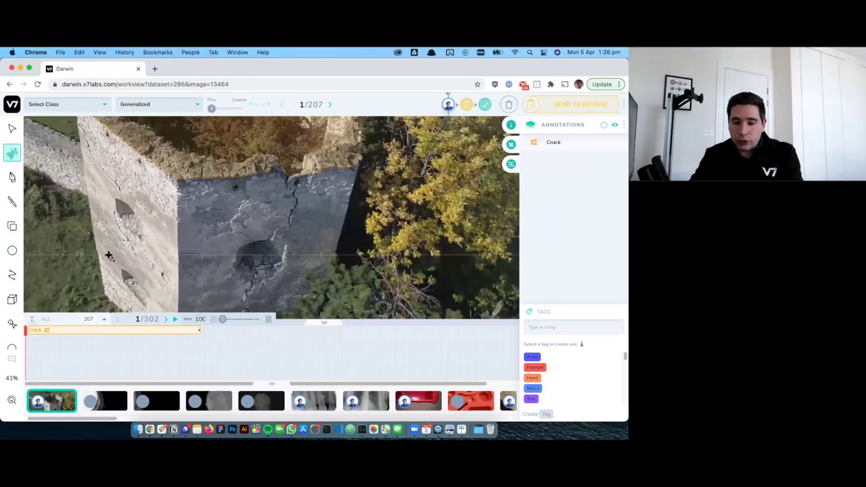
scroll(108, 256, "up", 5)
key("1")
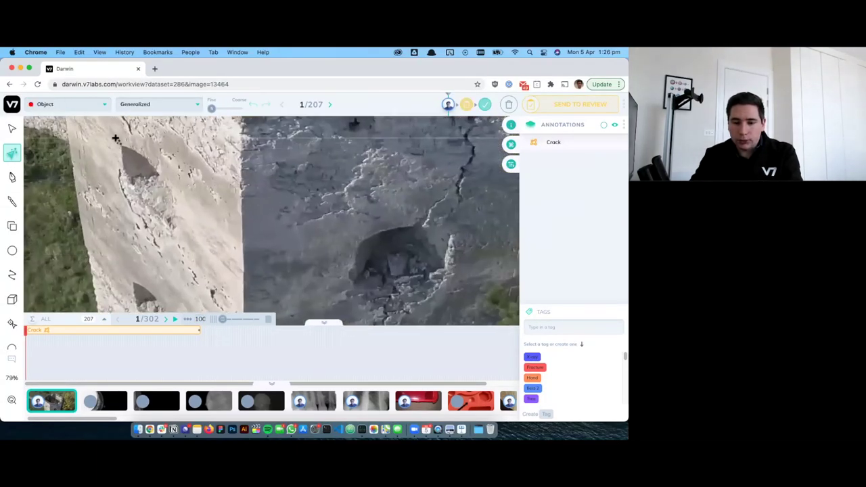
left_click_drag(172, 216, 185, 241)
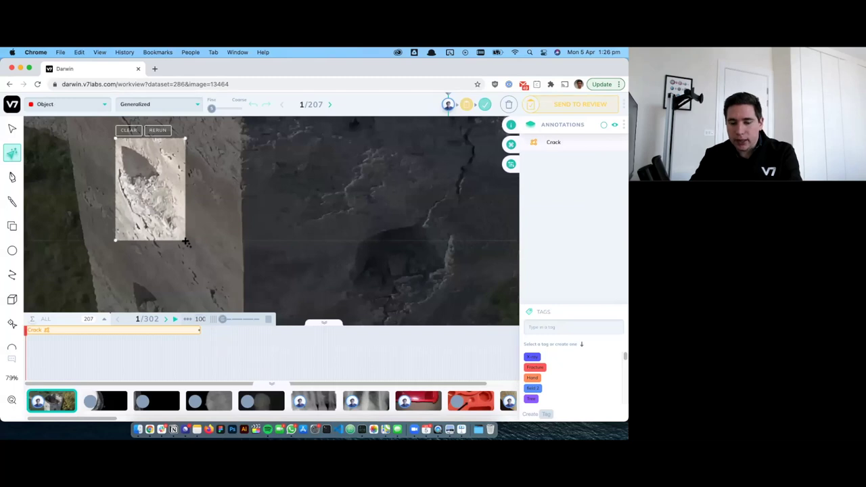
scroll(177, 201, "left", 2)
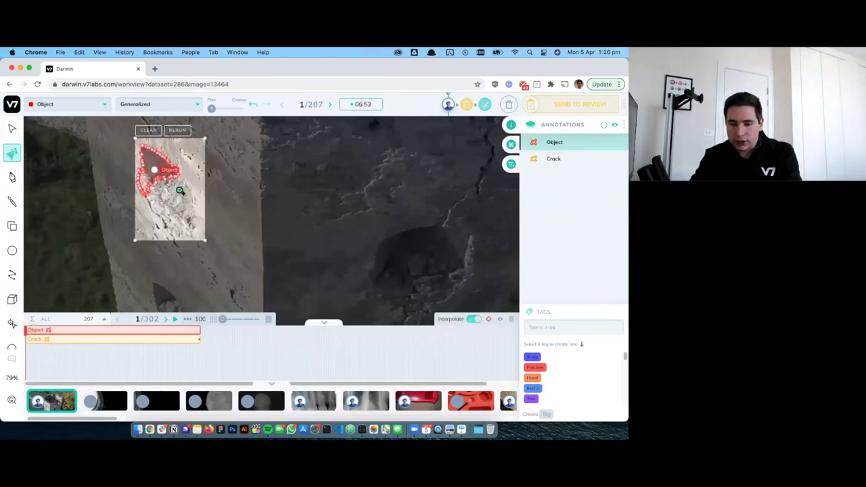
key("Escape")
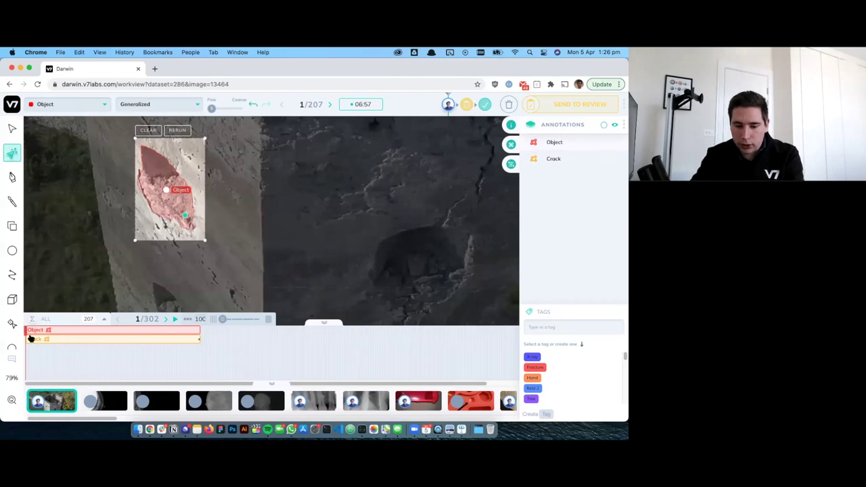
left_click_drag(27, 332, 195, 334)
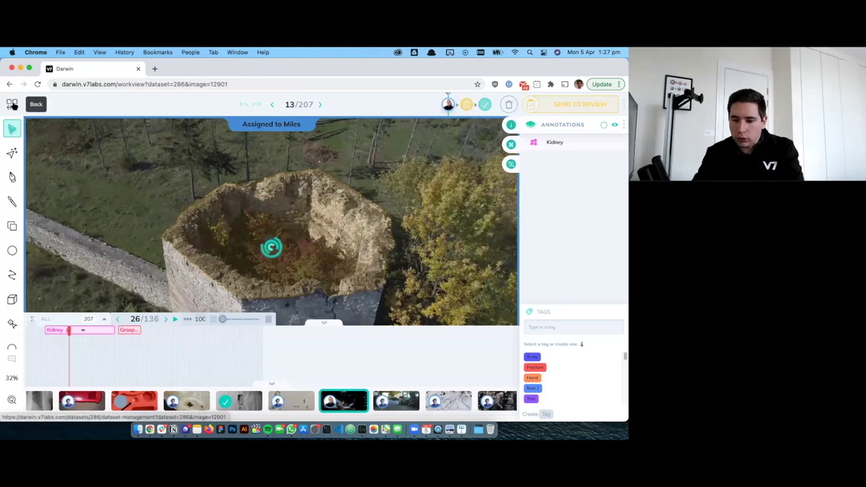
Reload darwin.v7labs.com in a new full-screen tab, closing the old Darwin tab, and begin a dataset search
left_click(13, 104)
left_click(155, 68)
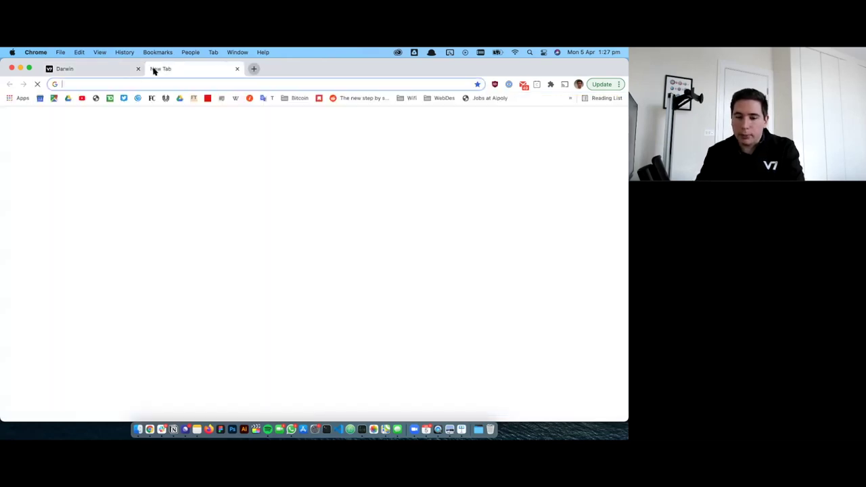
type("dar")
key("Return")
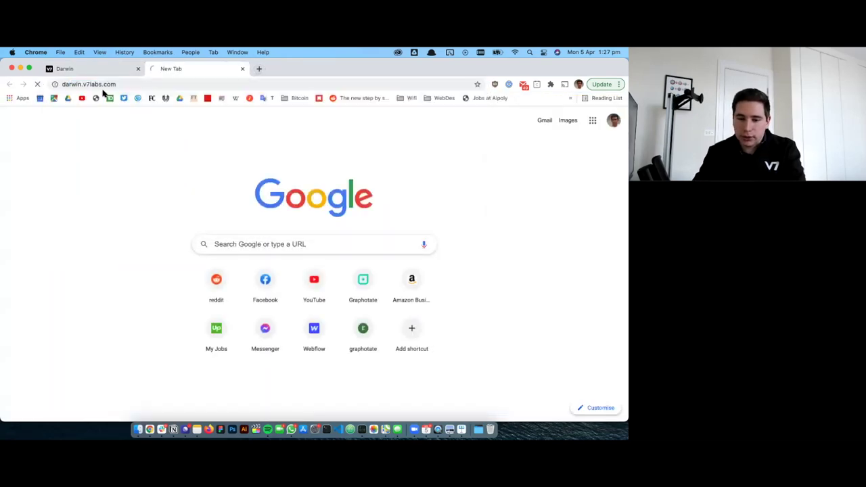
left_click(138, 69)
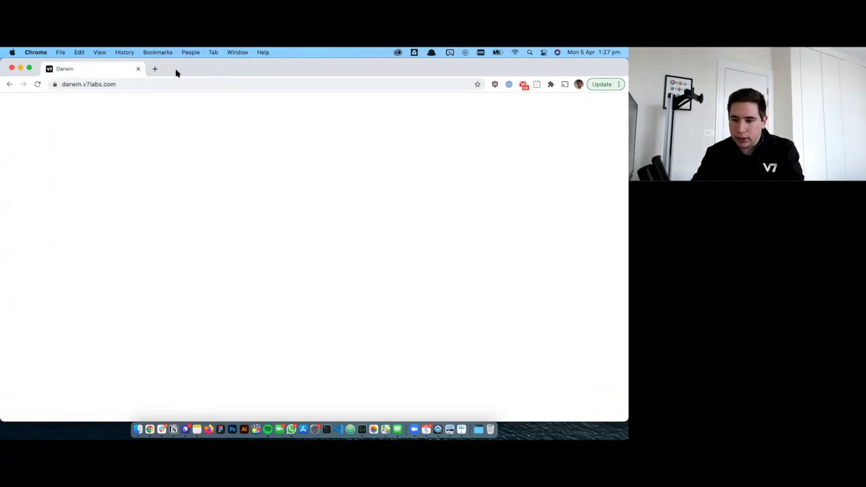
left_click(29, 68)
left_click(237, 66)
Filter datasets by 'ppe', open Worker PPE, and open image 18 in the editor
type("ppe")
left_click(307, 156)
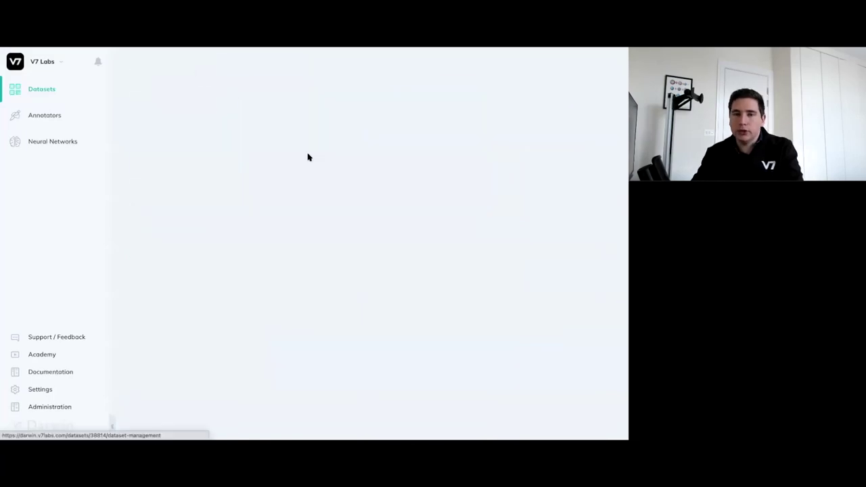
scroll(308, 157, "down", 2)
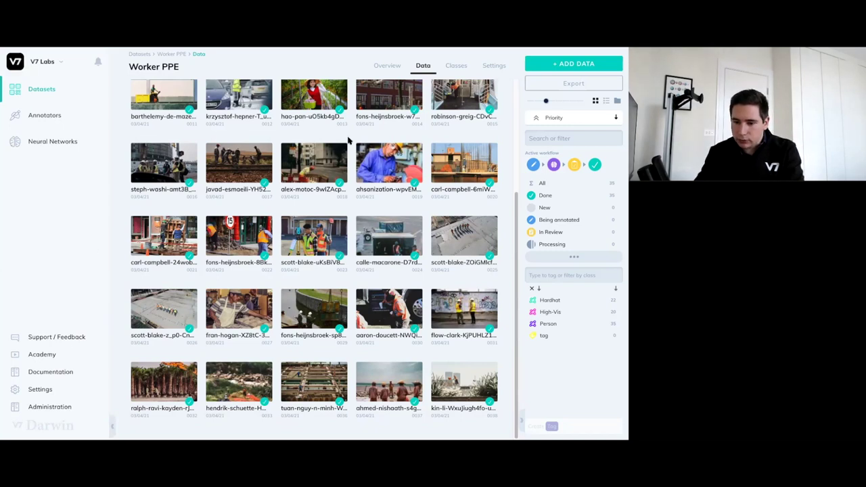
left_click(314, 164)
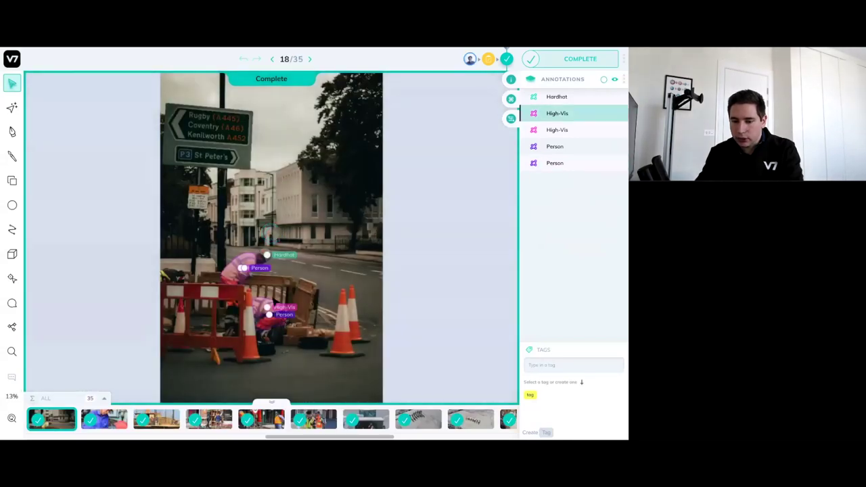
Check the High-Vis annotation on image 18's top worker, then advance to image 19
scroll(274, 301, "up", 5)
scroll(248, 200, "down", 2)
left_click(171, 149)
left_click(244, 200)
scroll(275, 233, "down", 2)
key("Right")
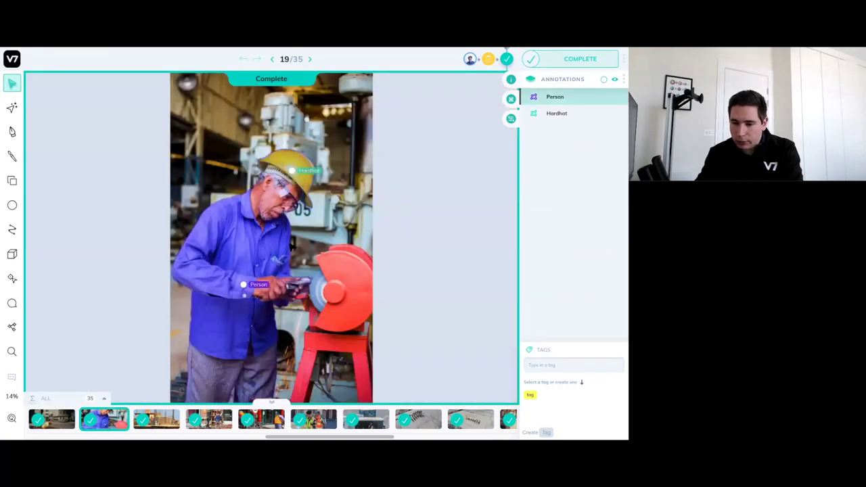
Raise the Annotation Fill Opacity to 59% in Image Manipulation
left_click(511, 120)
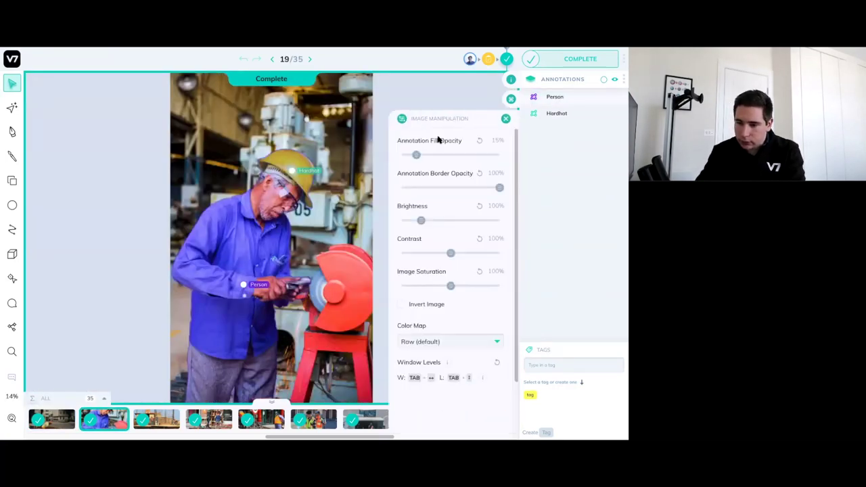
left_click_drag(416, 155, 459, 156)
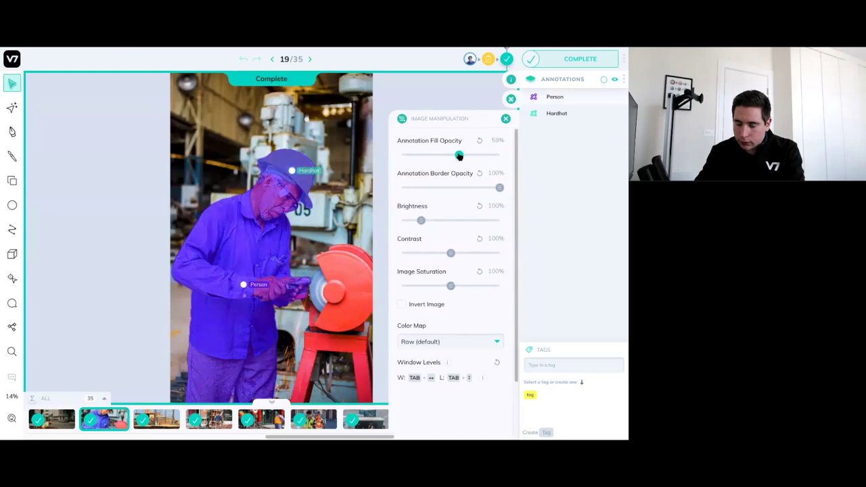
left_click(506, 120)
Step on to images 20 and 21, inspecting the Person and Hardhat labels
mouse_move(469, 59)
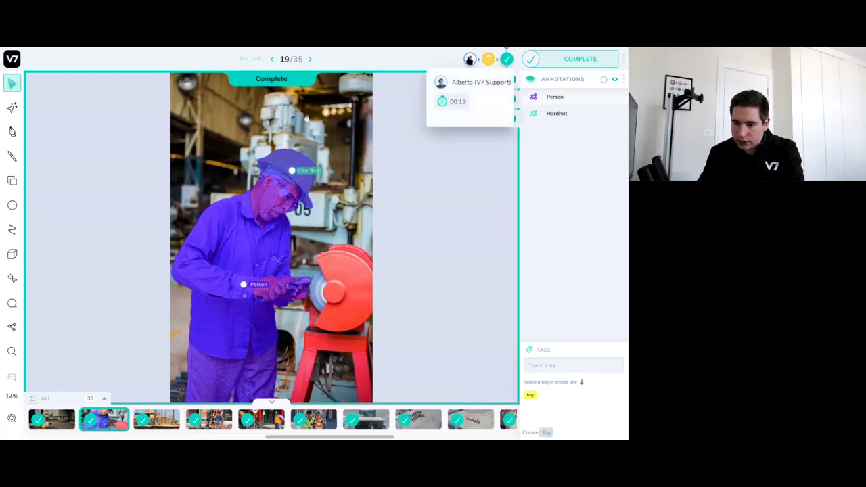
key("Right")
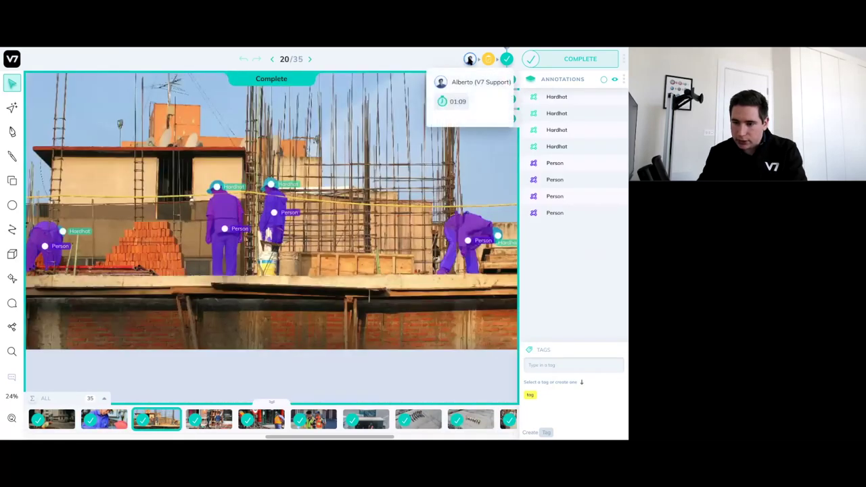
key("Right")
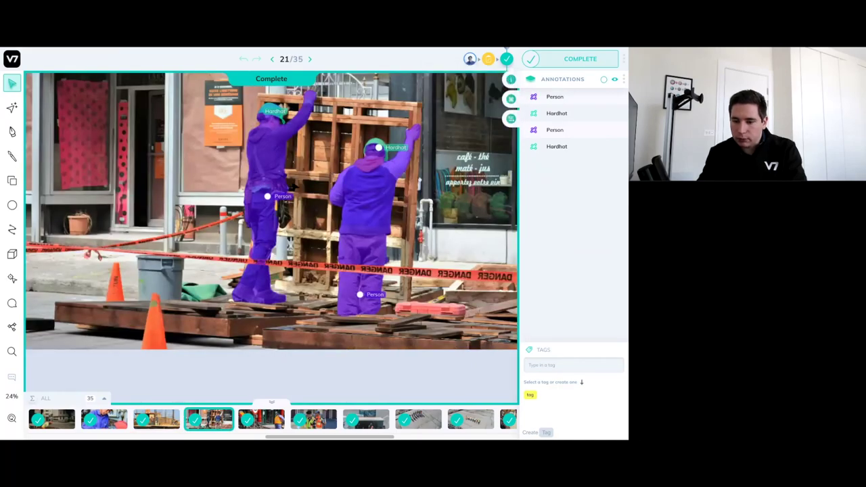
scroll(298, 189, "up", 5)
scroll(298, 190, "down", 6)
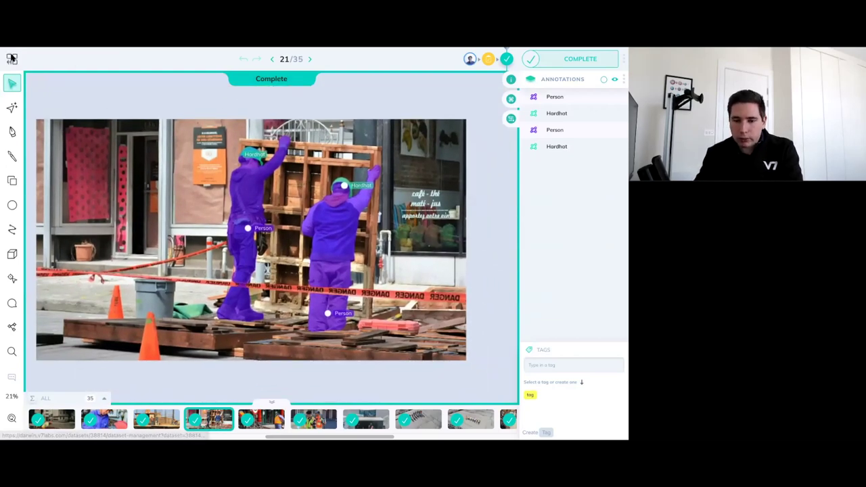
Upload 18 new worker photos to the Worker PPE dataset
left_click(12, 60)
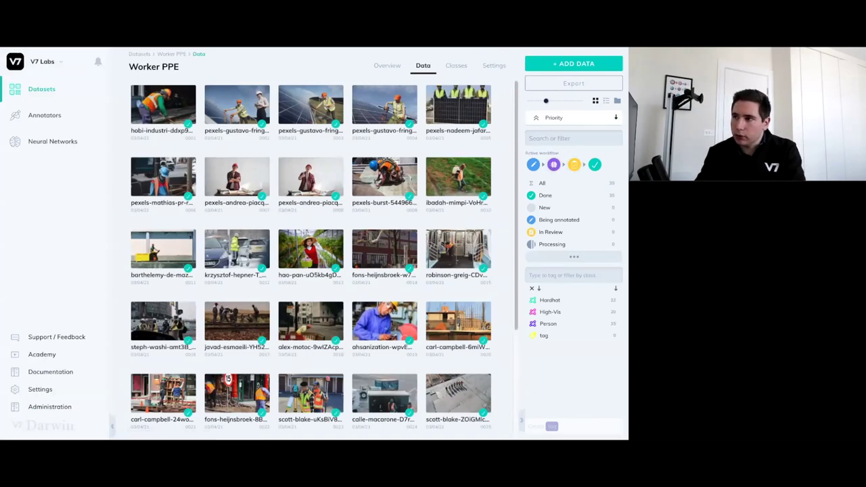
left_click(551, 63)
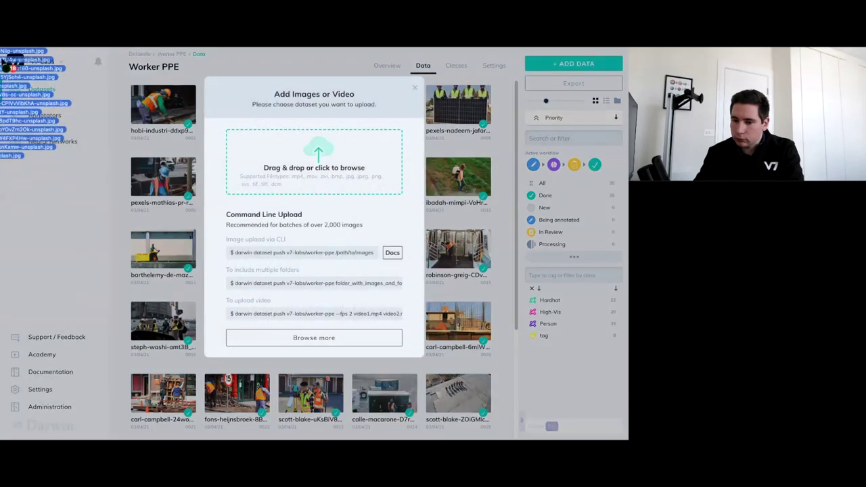
left_click_drag(21, 64, 324, 170)
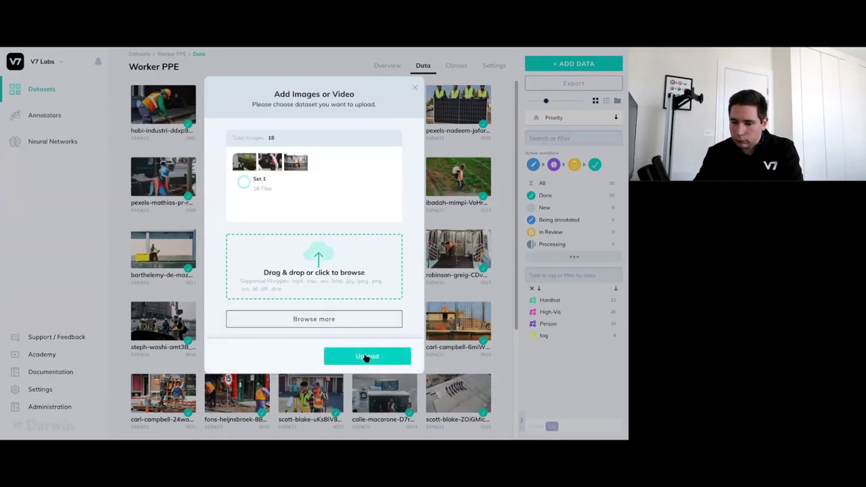
left_click(367, 356)
Assign six of the newly uploaded images to the support annotator
scroll(284, 379, "down", 5)
left_click(139, 371)
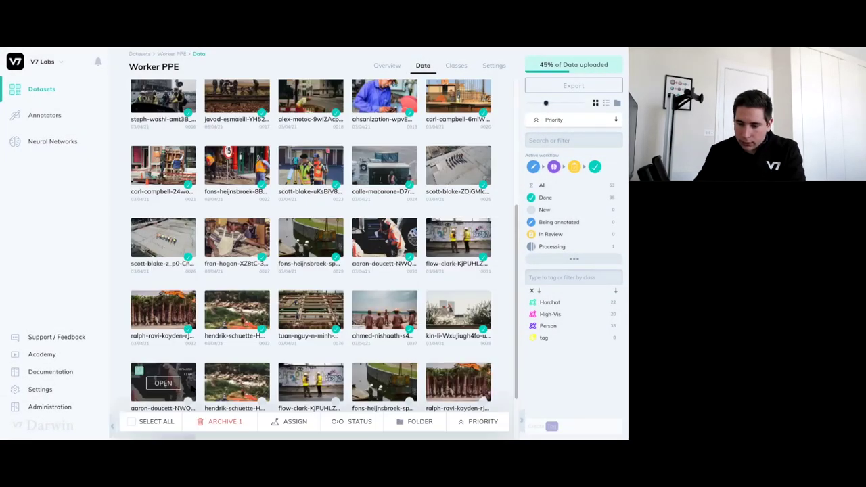
scroll(390, 371, "down", 2)
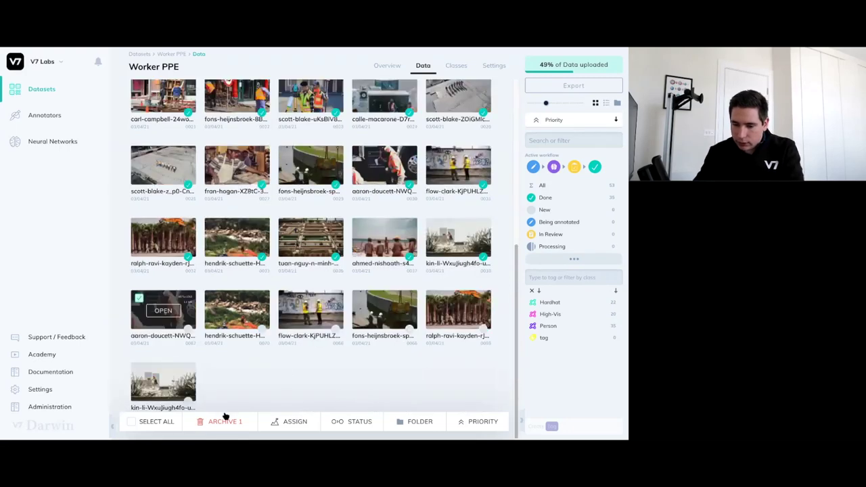
left_click(188, 388, "shift")
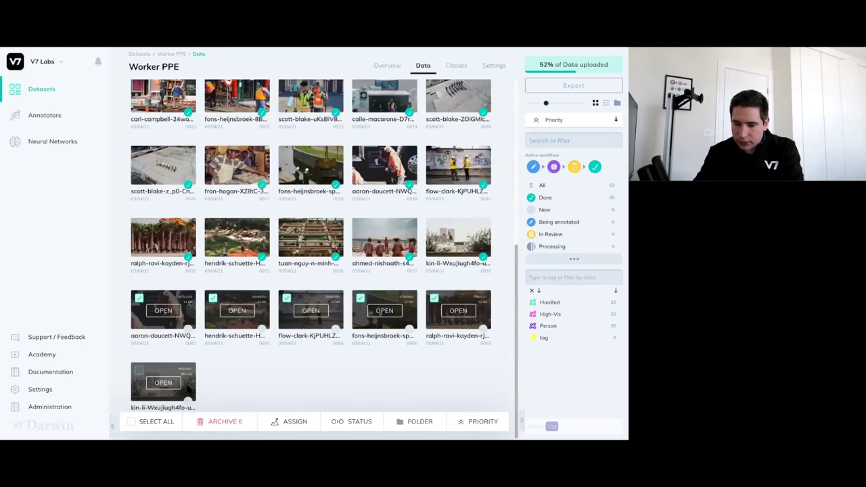
left_click(297, 420)
left_click(273, 237)
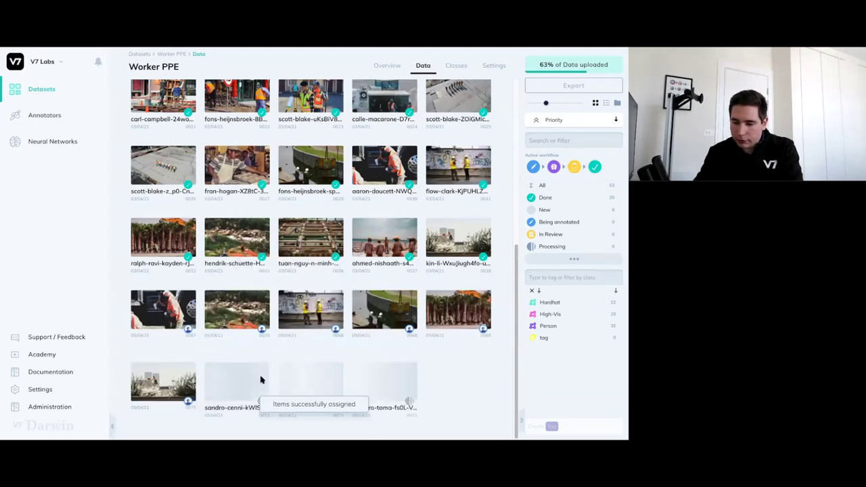
Select six images from the fourth row and advance them one workflow stage
left_click(139, 298)
left_click(191, 379, "shift")
left_click(362, 422)
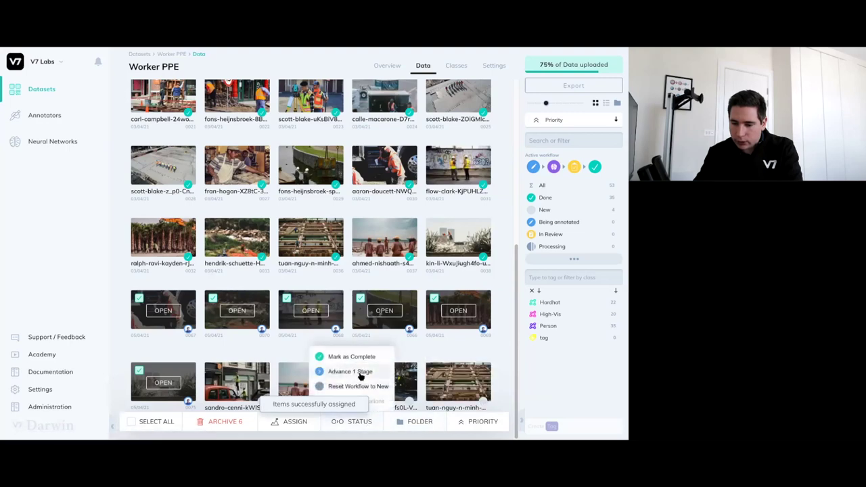
left_click(350, 286)
scroll(349, 287, "down", 1)
Open the truck image and inspect its two Person annotations
left_click(351, 319)
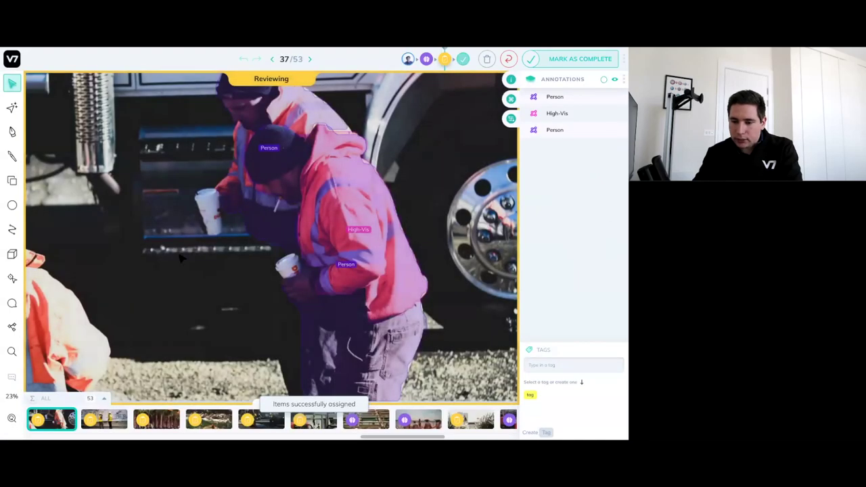
scroll(271, 164, "down", 2)
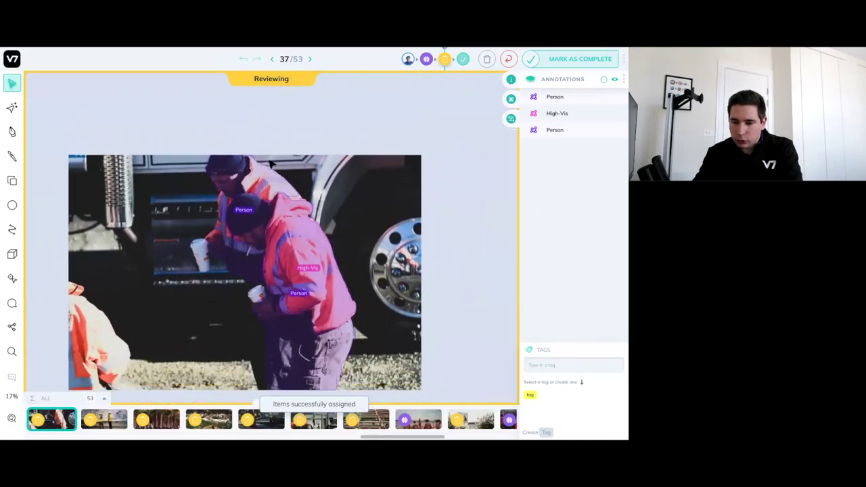
left_click(263, 184)
left_click(291, 228)
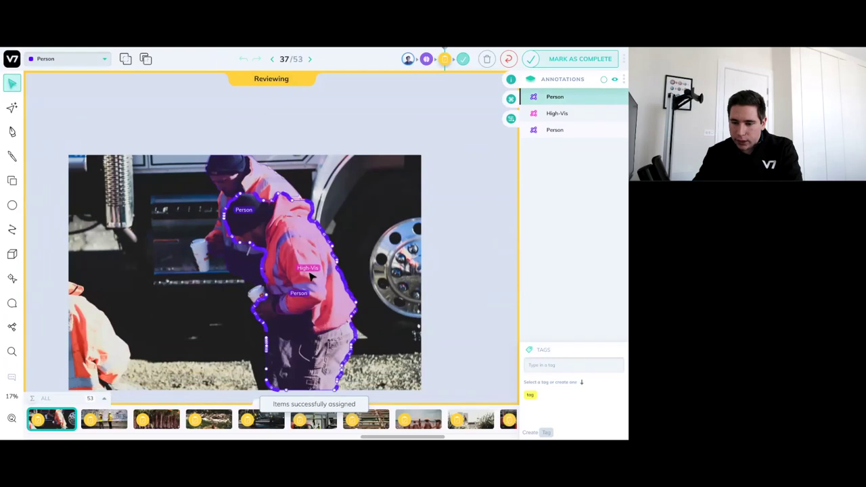
left_click(170, 260)
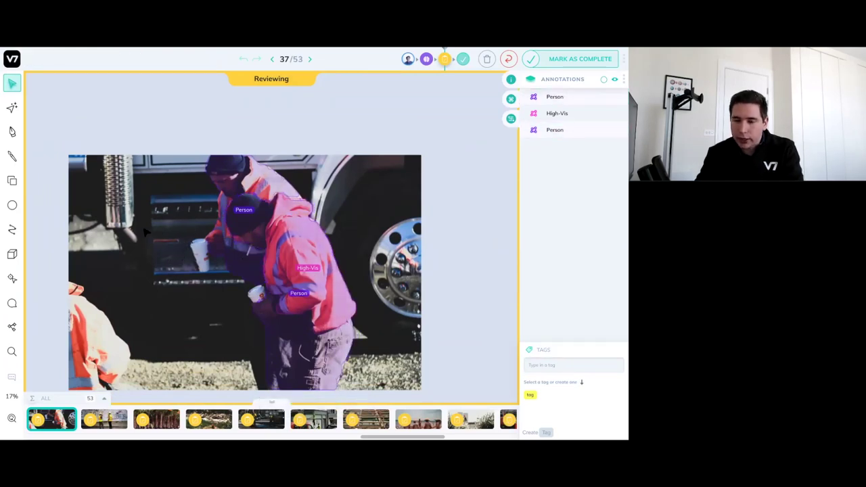
Step through the palm-tree, rice-terrace, work-zone, ladder and construction-site images
key("Right")
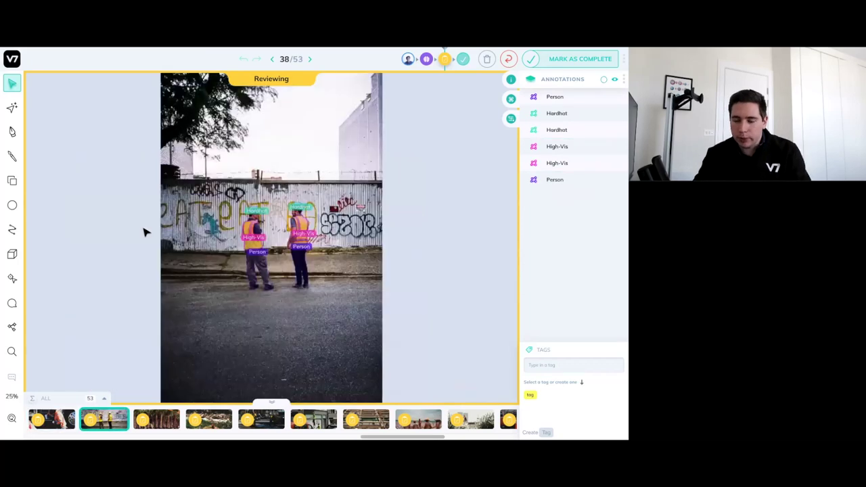
scroll(262, 239, "up", 5)
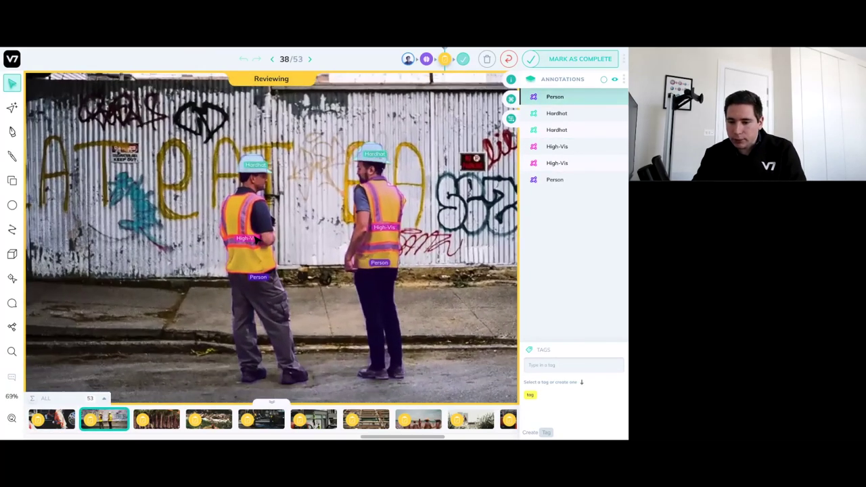
scroll(310, 267, "right", 3)
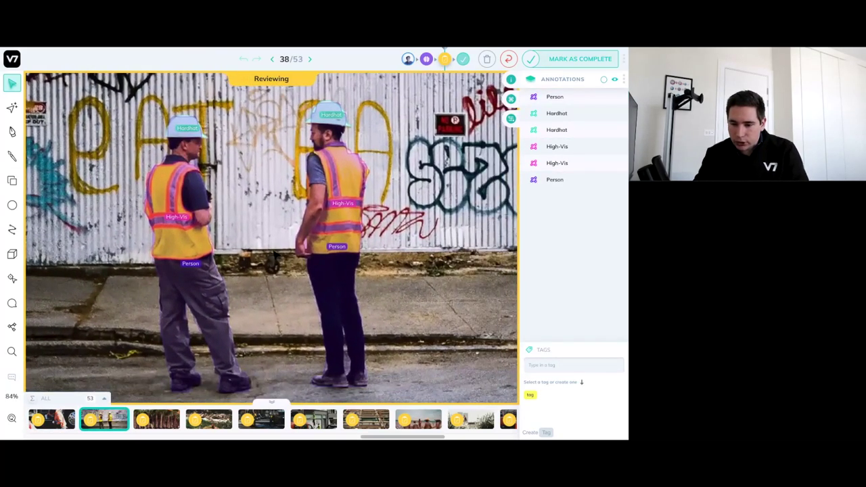
key("Right")
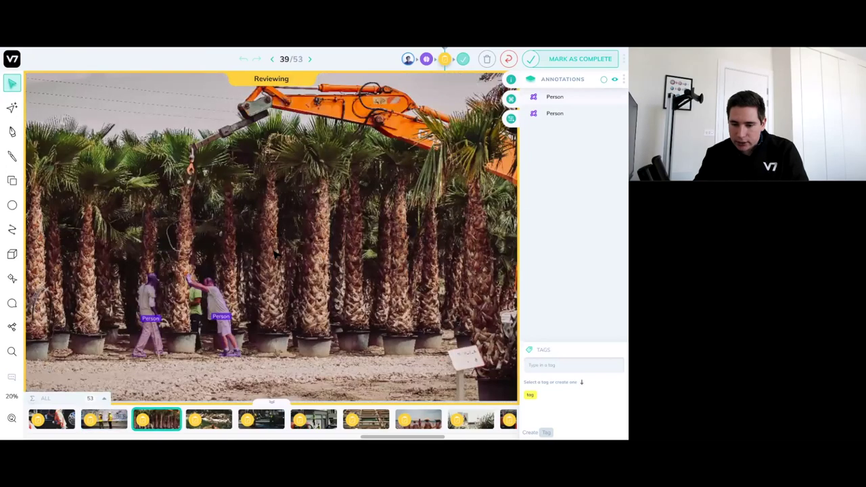
scroll(184, 327, "up", 5)
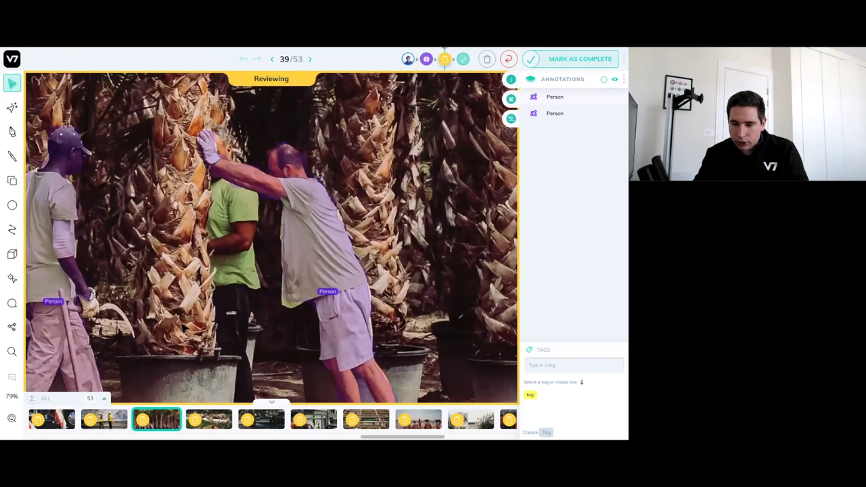
key("Right")
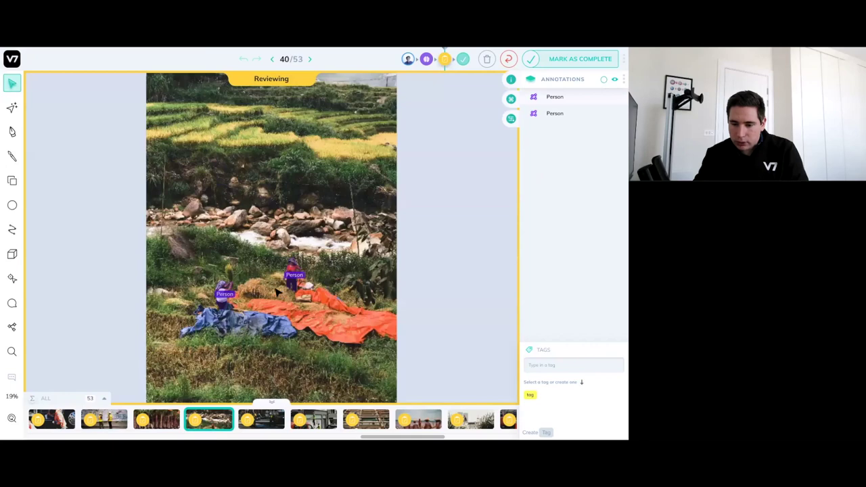
key("Right")
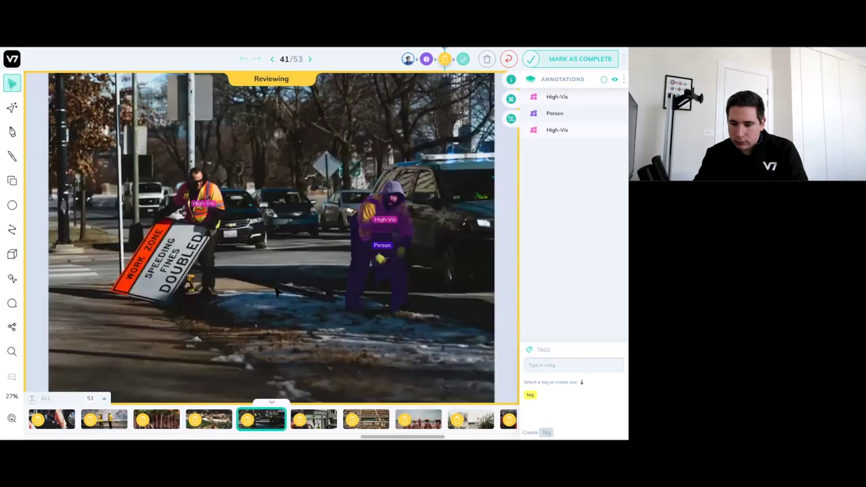
key("Right")
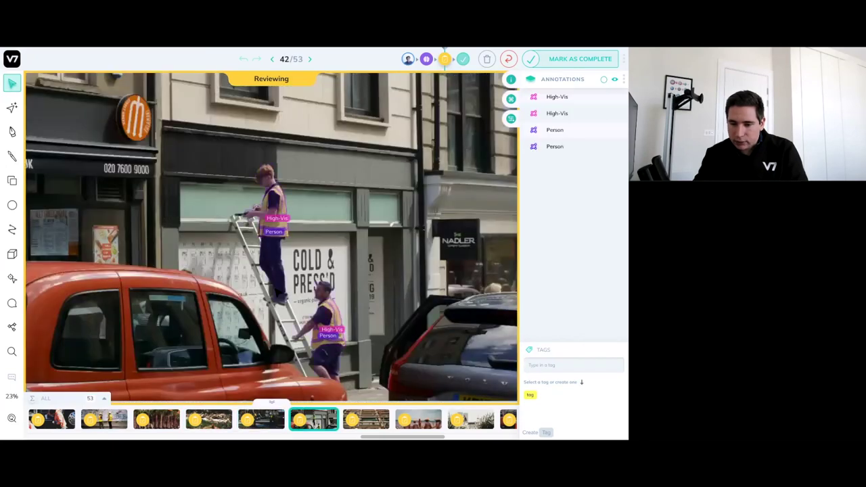
key("Right")
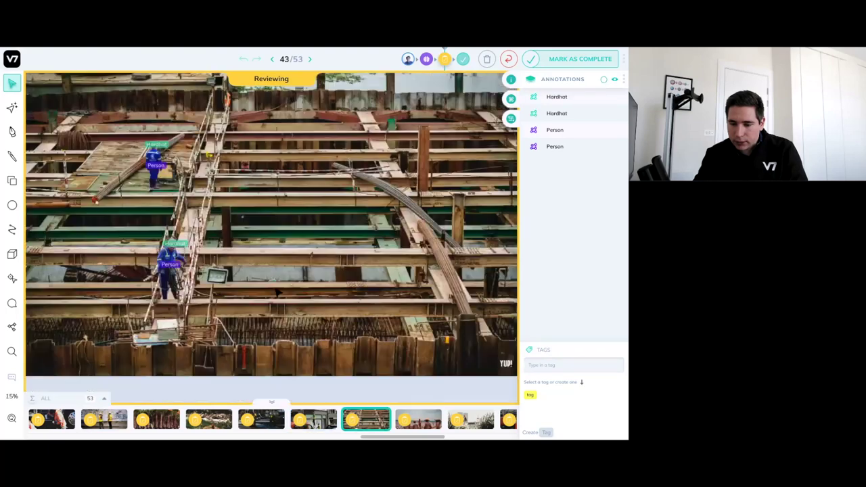
scroll(419, 422, "right", 5)
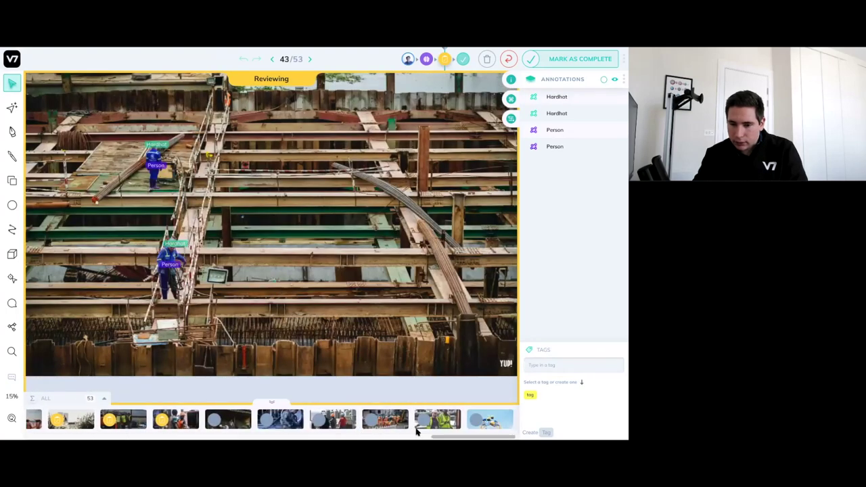
scroll(157, 256, "up", 5)
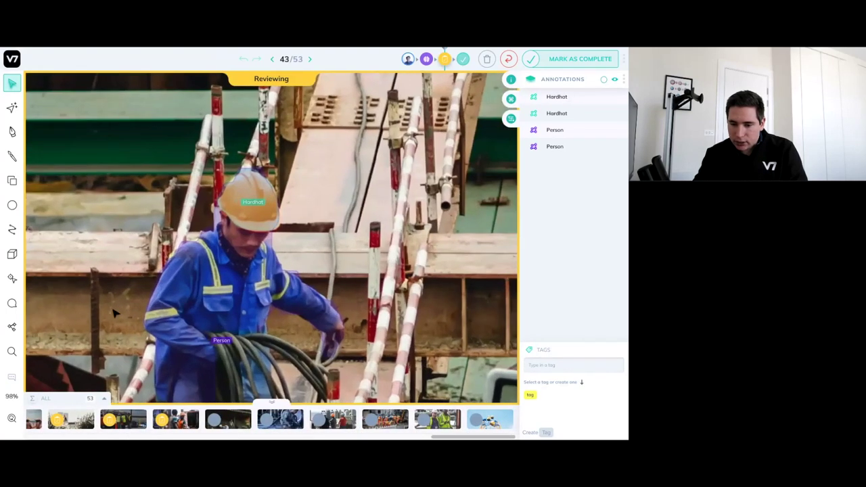
scroll(130, 237, "down", 3)
scroll(317, 231, "down", 3)
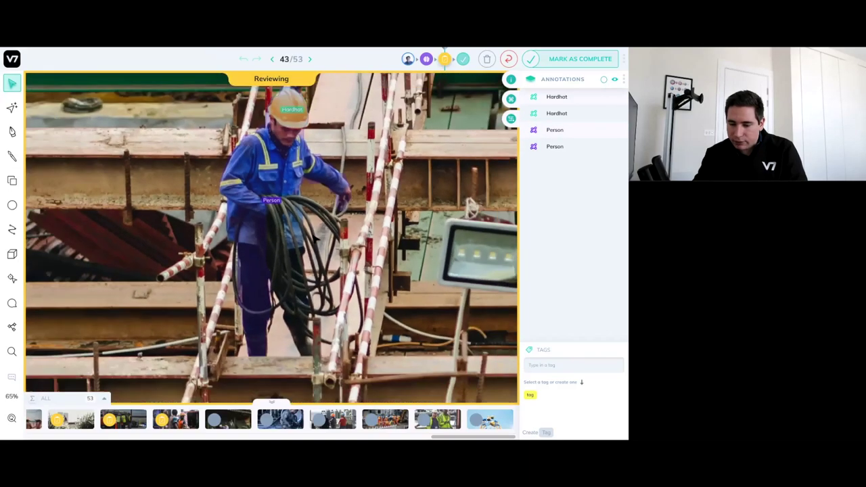
scroll(291, 213, "up", 5)
scroll(291, 213, "up", 2)
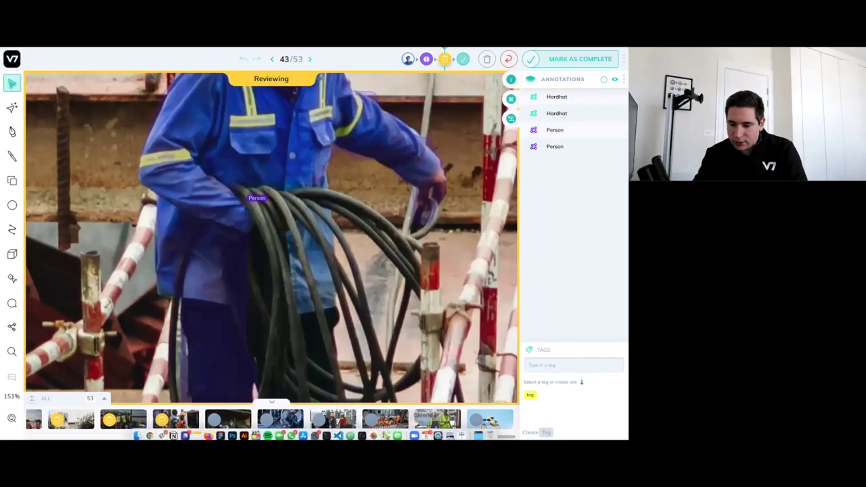
Apply the 'tag' label to the street-work image, the next one and image 50, sending each onward
left_click(392, 425)
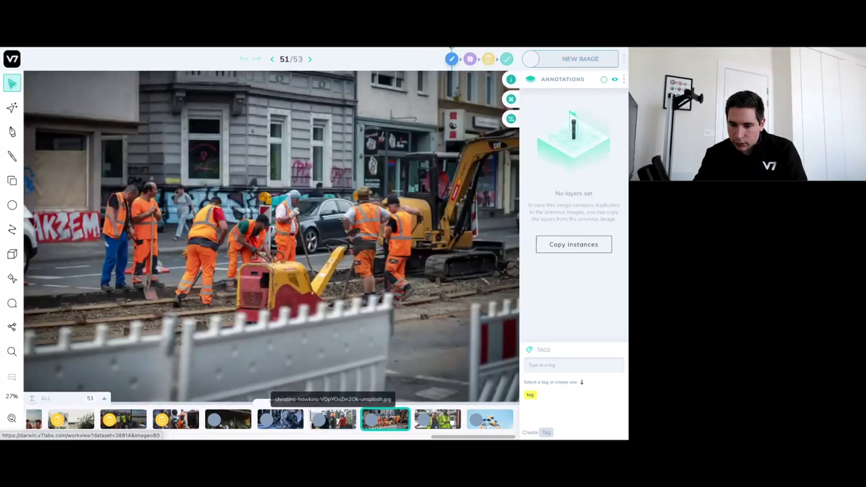
left_click(535, 396)
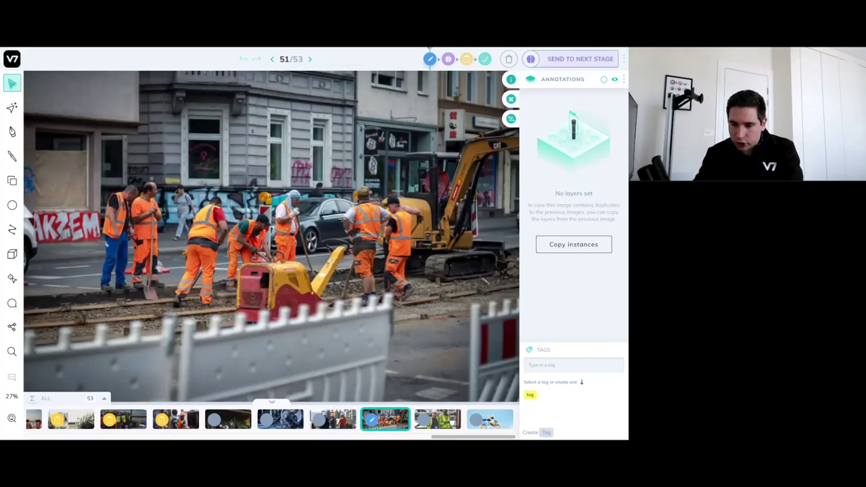
left_click(553, 60)
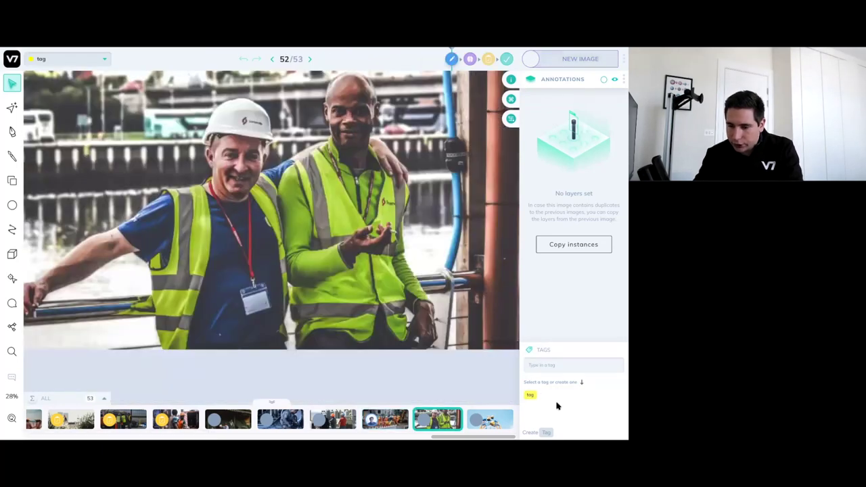
left_click(535, 396)
left_click(545, 60)
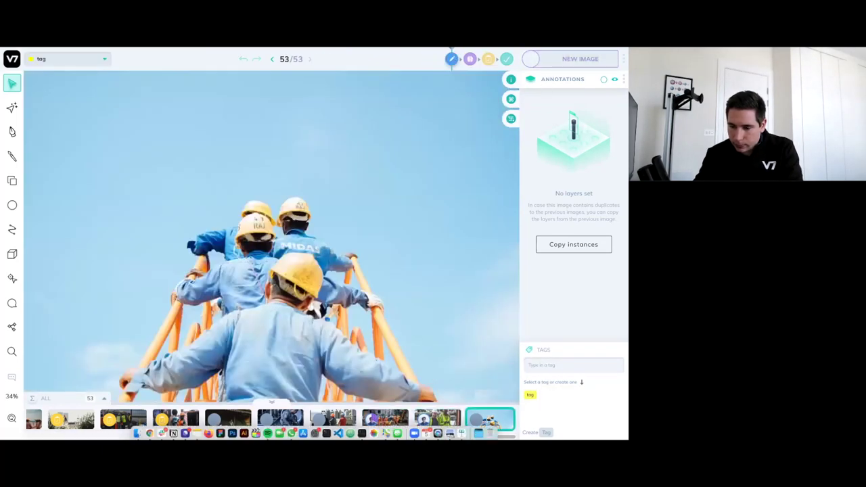
left_click(334, 420)
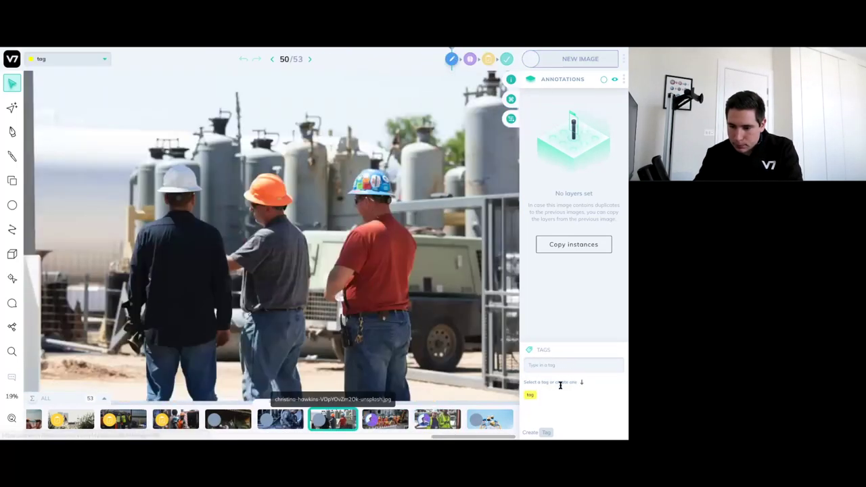
left_click(533, 396)
left_click(569, 59)
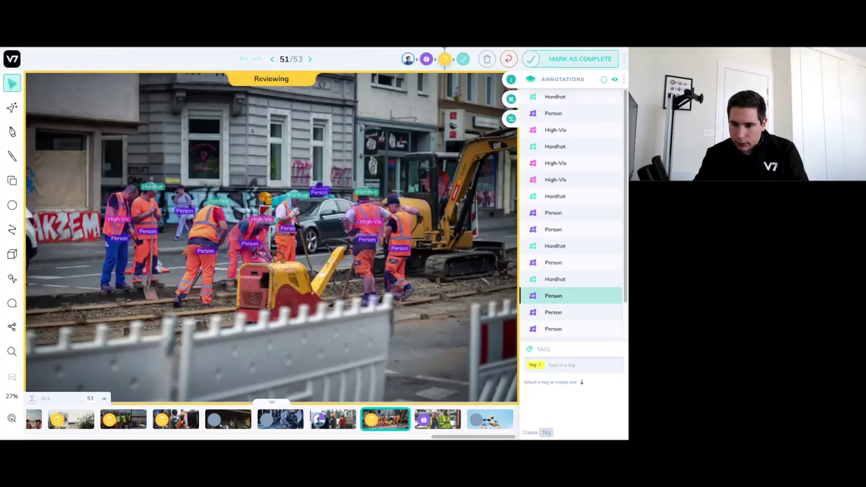
Zoom around image 51 to inspect the model's Hardhat, Person and High-Vis labels
scroll(337, 230, "up", 1)
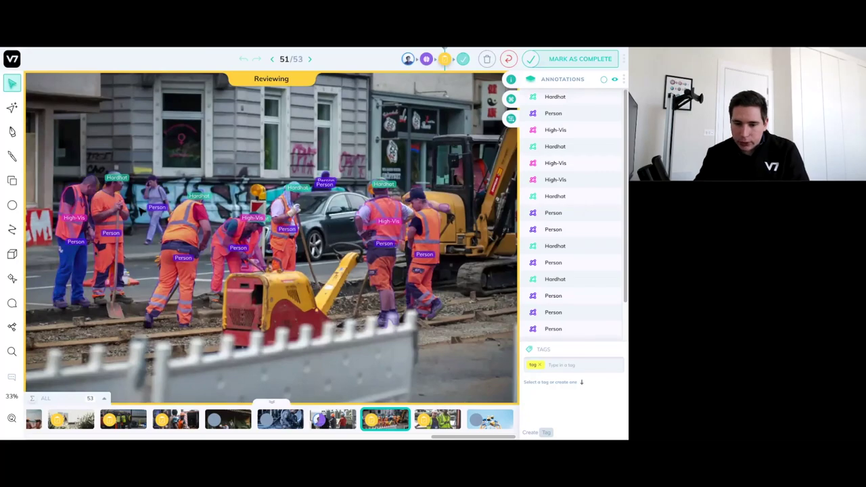
scroll(141, 212, "up", 4)
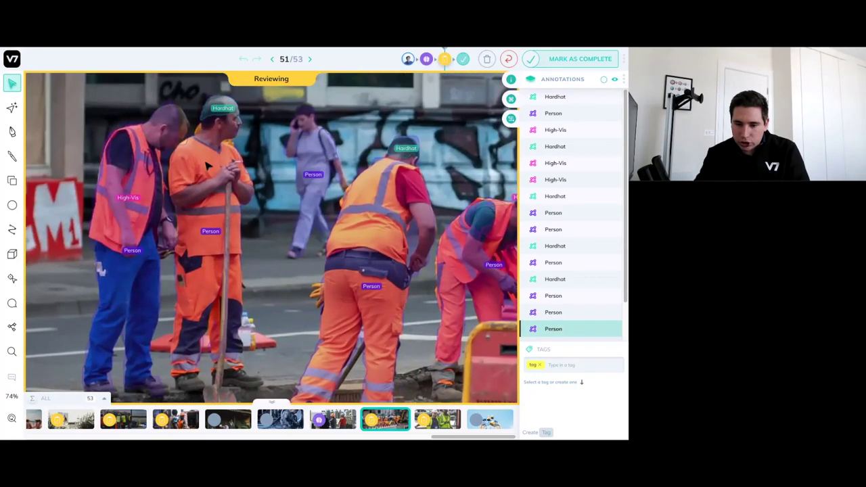
scroll(106, 208, "up", 4)
scroll(154, 156, "down", 6)
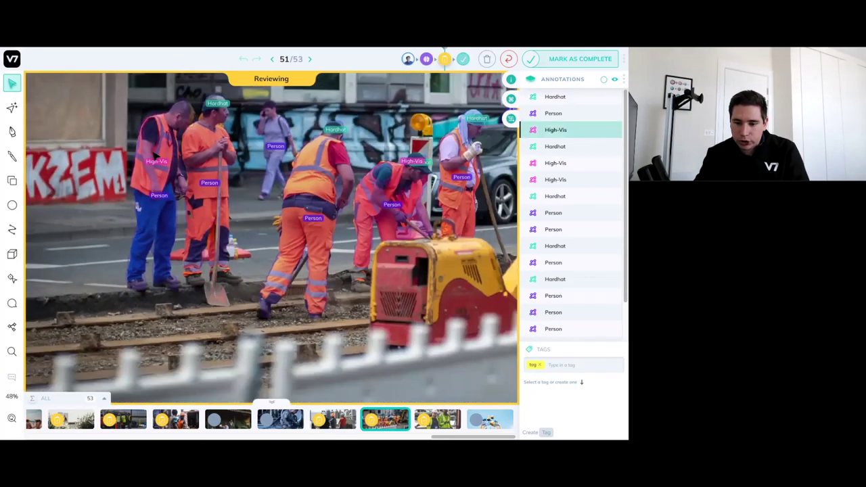
scroll(145, 231, "up", 2)
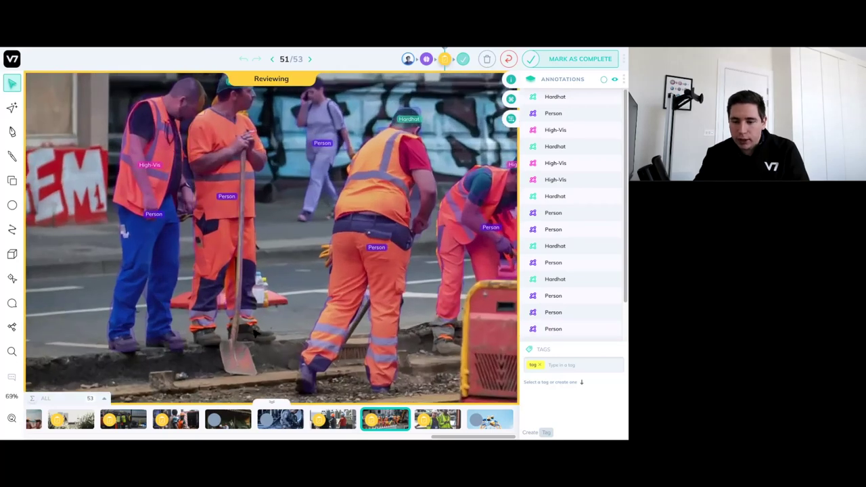
scroll(293, 209, "right", 5)
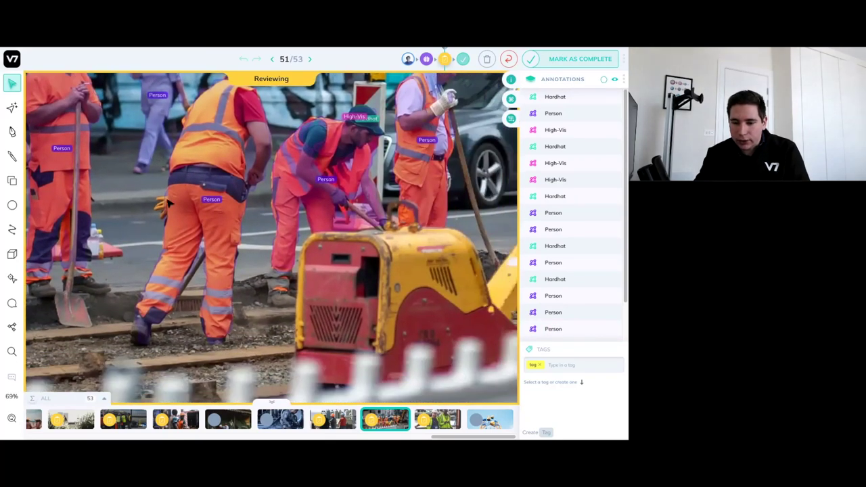
scroll(156, 291, "up", 4)
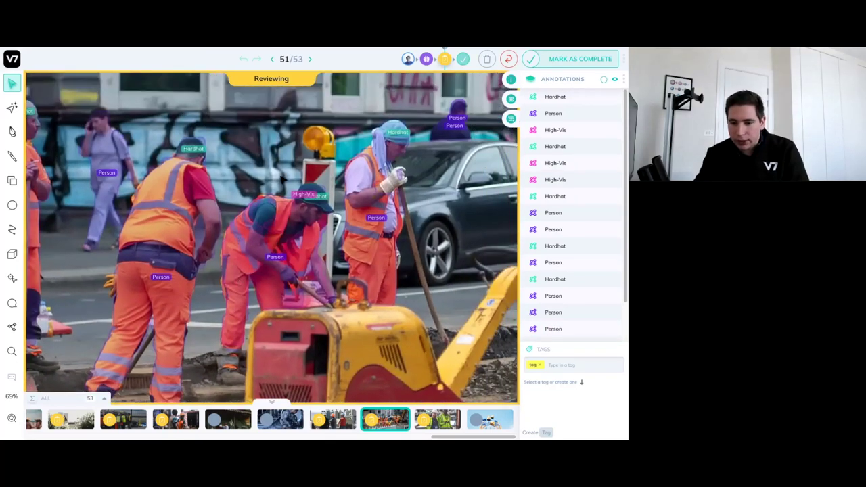
scroll(282, 176, "up", 8)
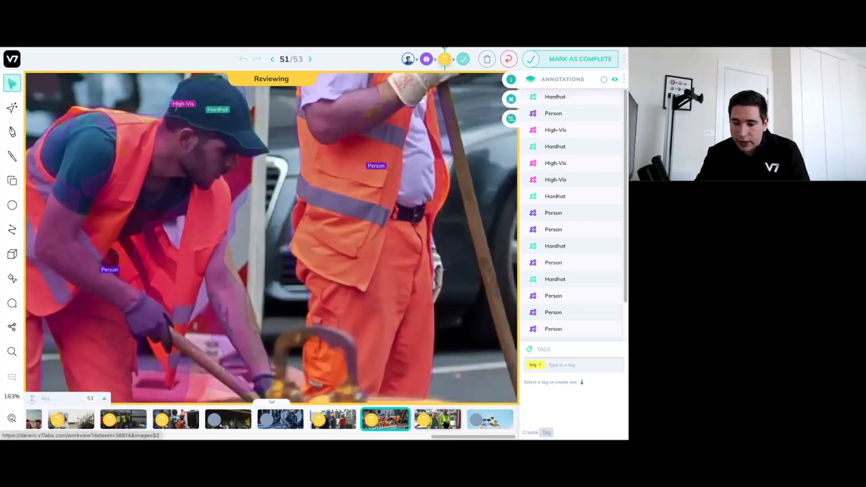
Open image 52 and delete the Hardhat label on the bare-headed worker
left_click(437, 420)
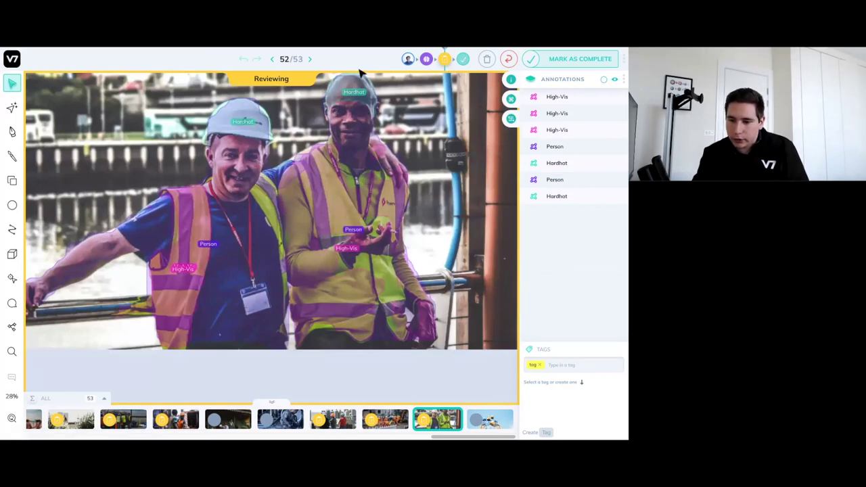
key("Left")
key("Left")
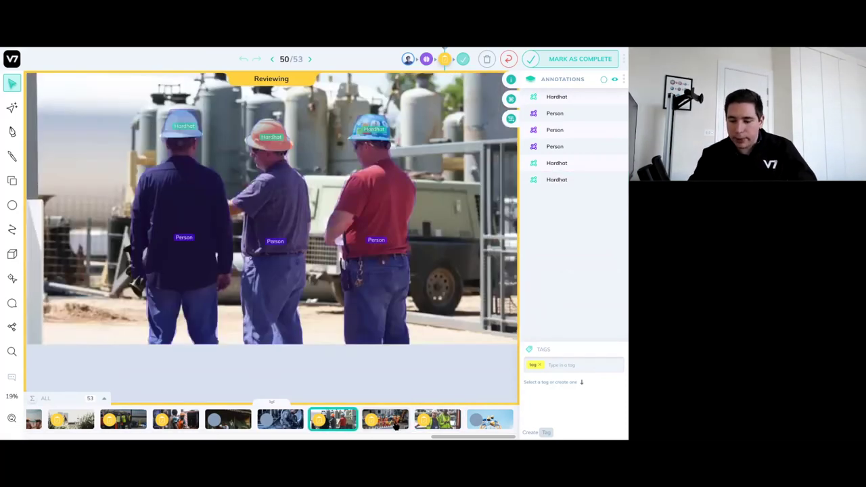
left_click(385, 420)
left_click(440, 415)
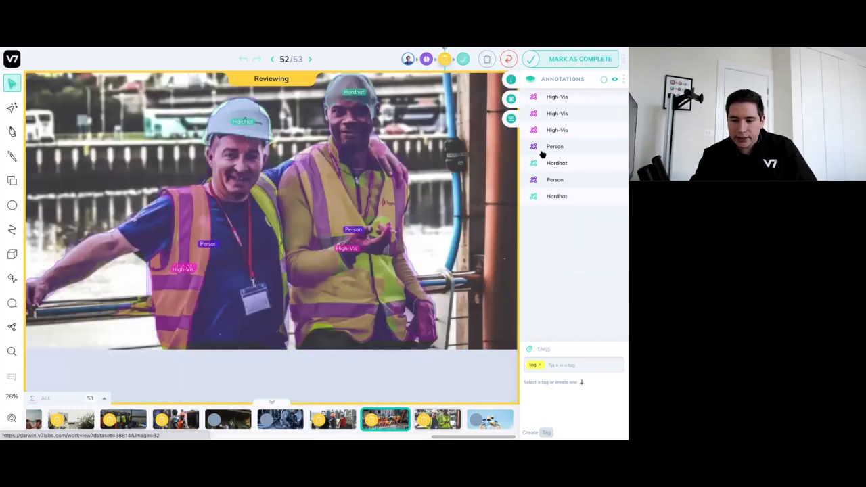
key("Delete")
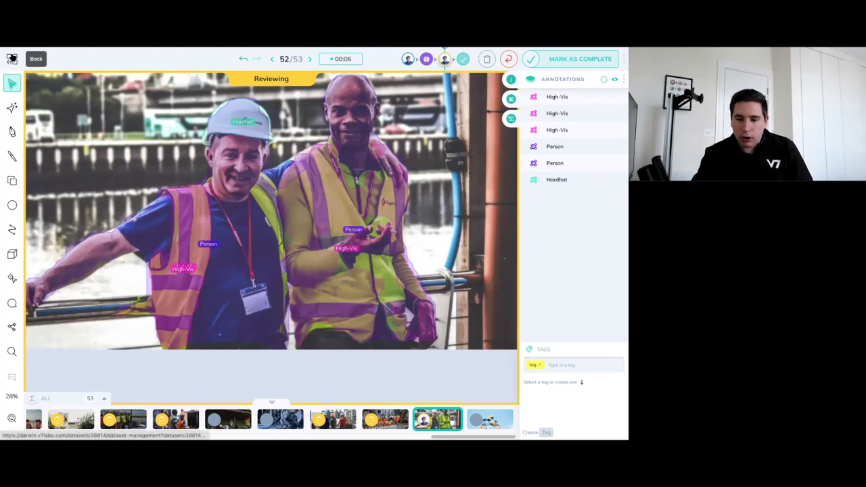
Open worker-ppe-hardhat-45 under Neural Networks and review its 68.02% mAP, usage and training loss
left_click(11, 59)
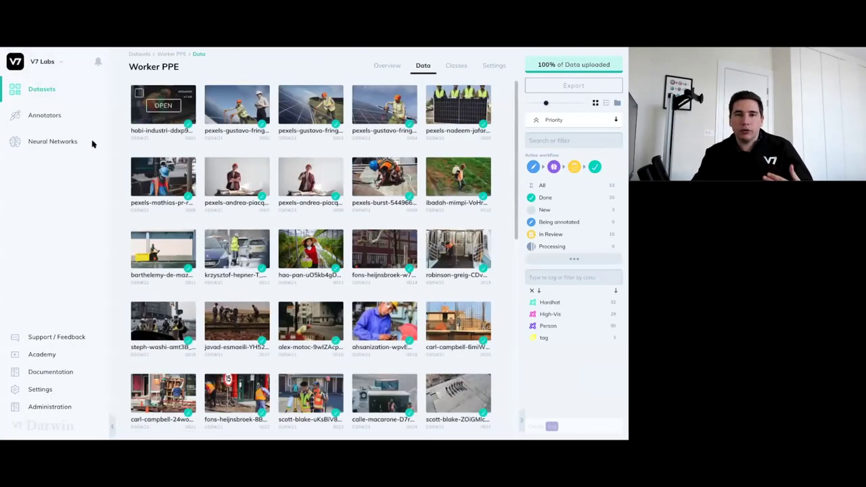
left_click(72, 142)
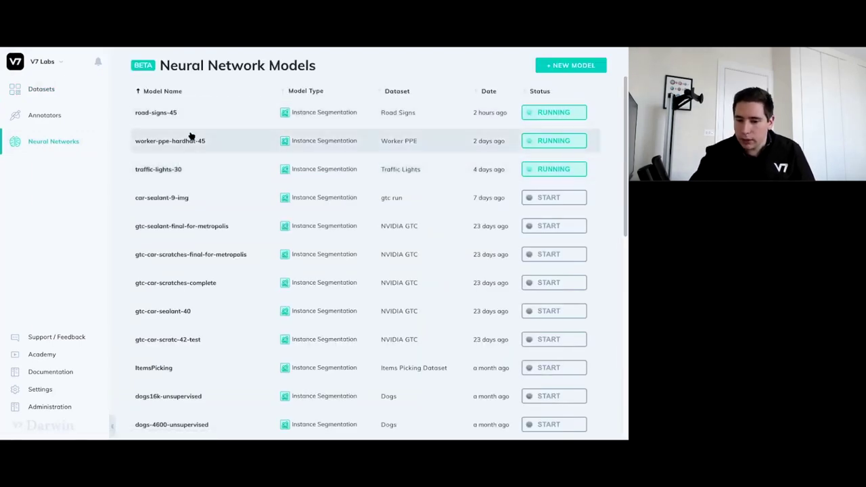
left_click(190, 144)
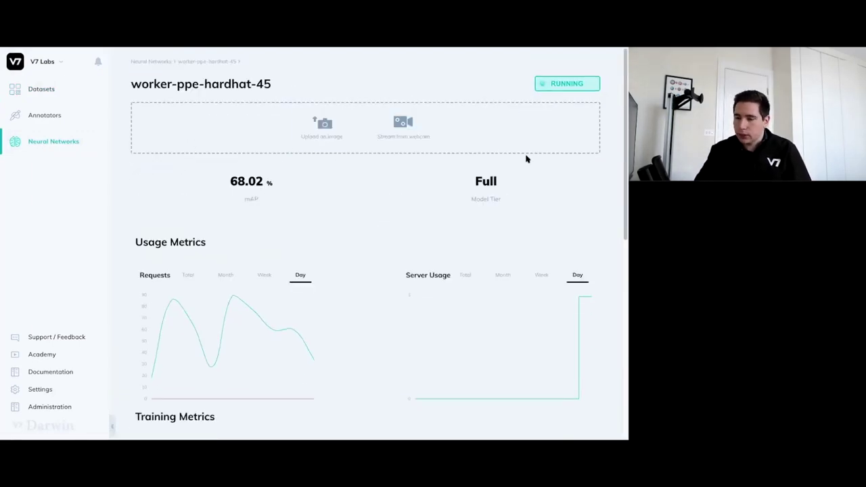
scroll(352, 209, "down", 1)
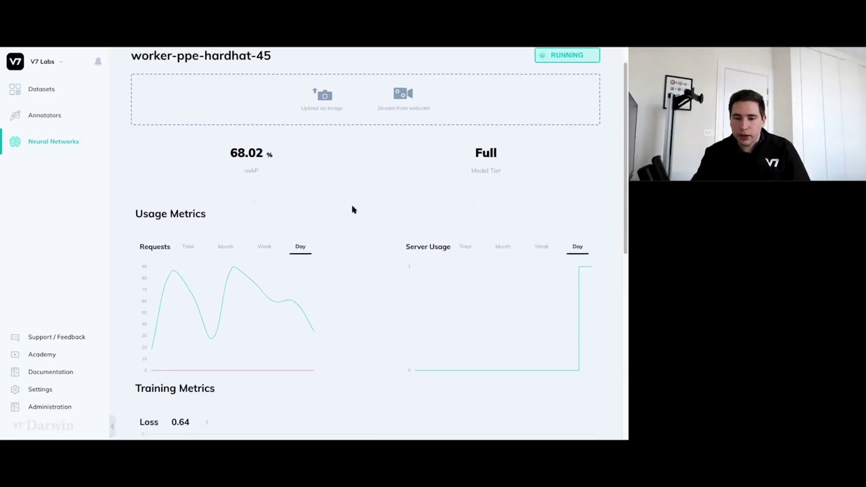
scroll(352, 210, "up", 1)
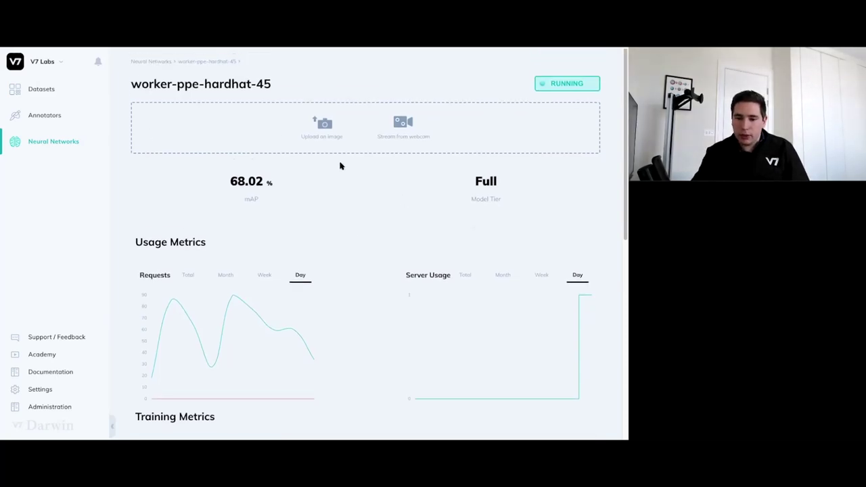
scroll(400, 154, "down", 8)
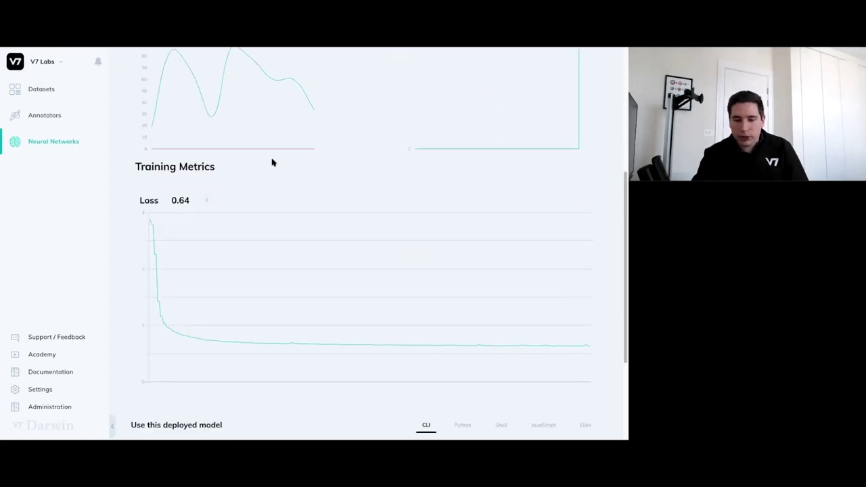
scroll(273, 169, "down", 4)
scroll(273, 172, "up", 12)
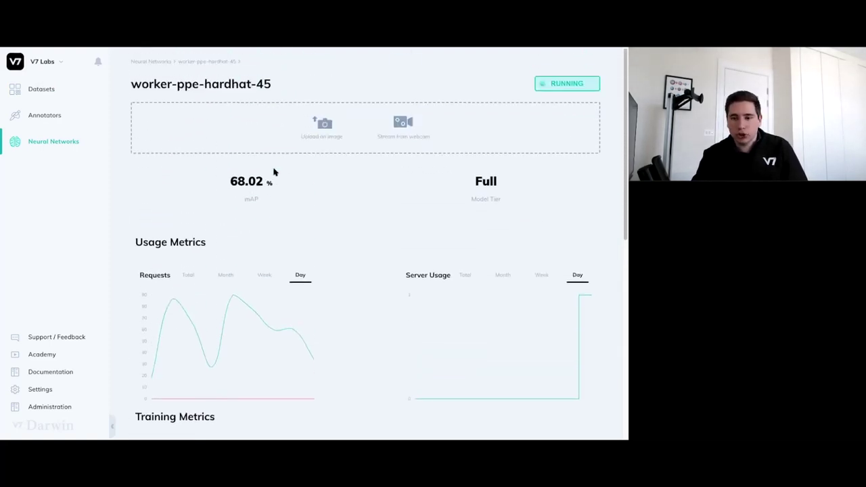
scroll(275, 171, "down", 4)
scroll(354, 110, "down", 9)
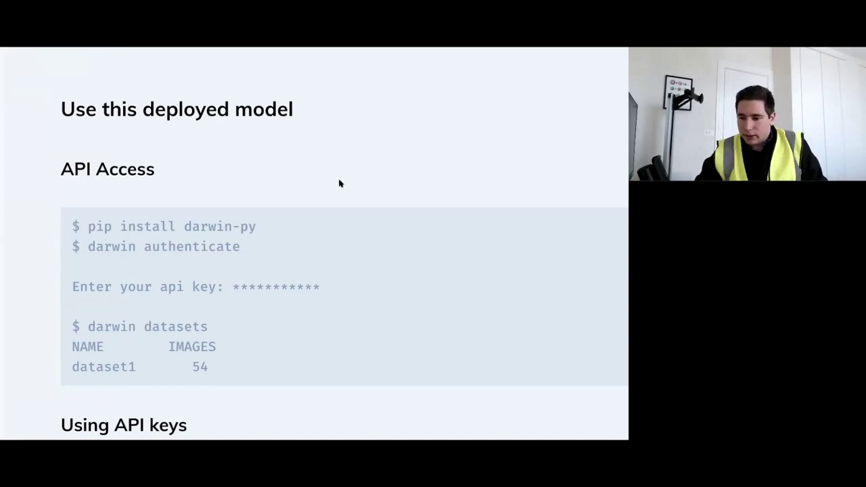
scroll(338, 182, "up", 10)
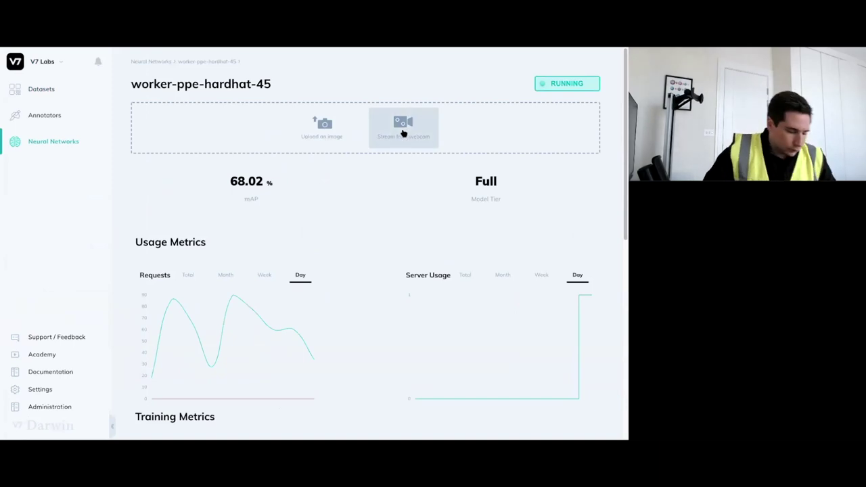
Start streaming the webcam through worker-ppe-hardhat-45 for live PPE detection
left_click(403, 132)
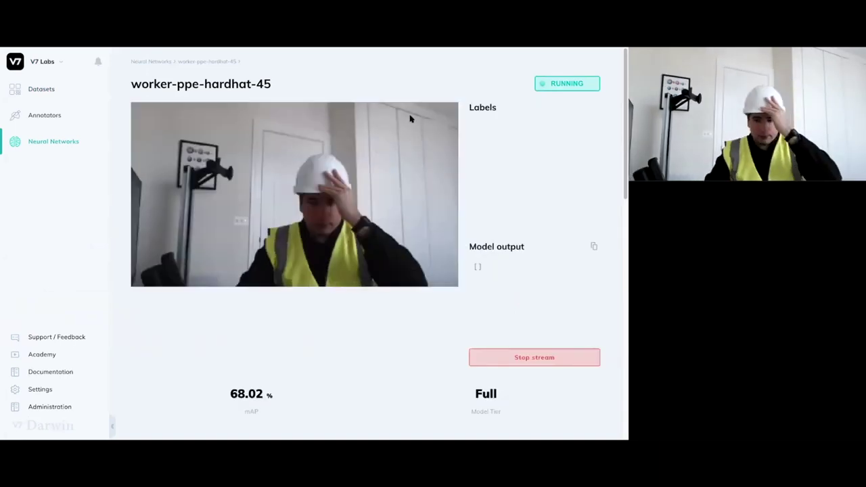